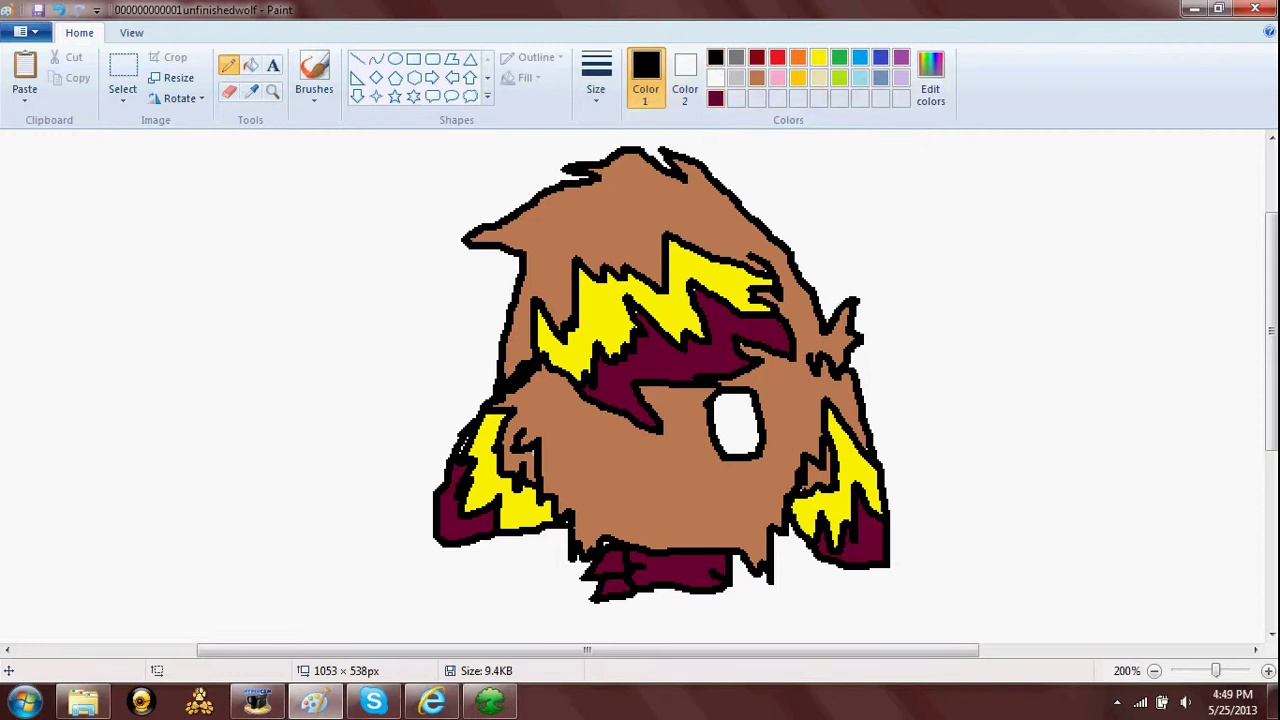
Erase the black outline on the inner side of the wolf's right-hand eye and draw a sectioned black iris inside it
{"action": "left_click", "coordinate": [229, 91]}
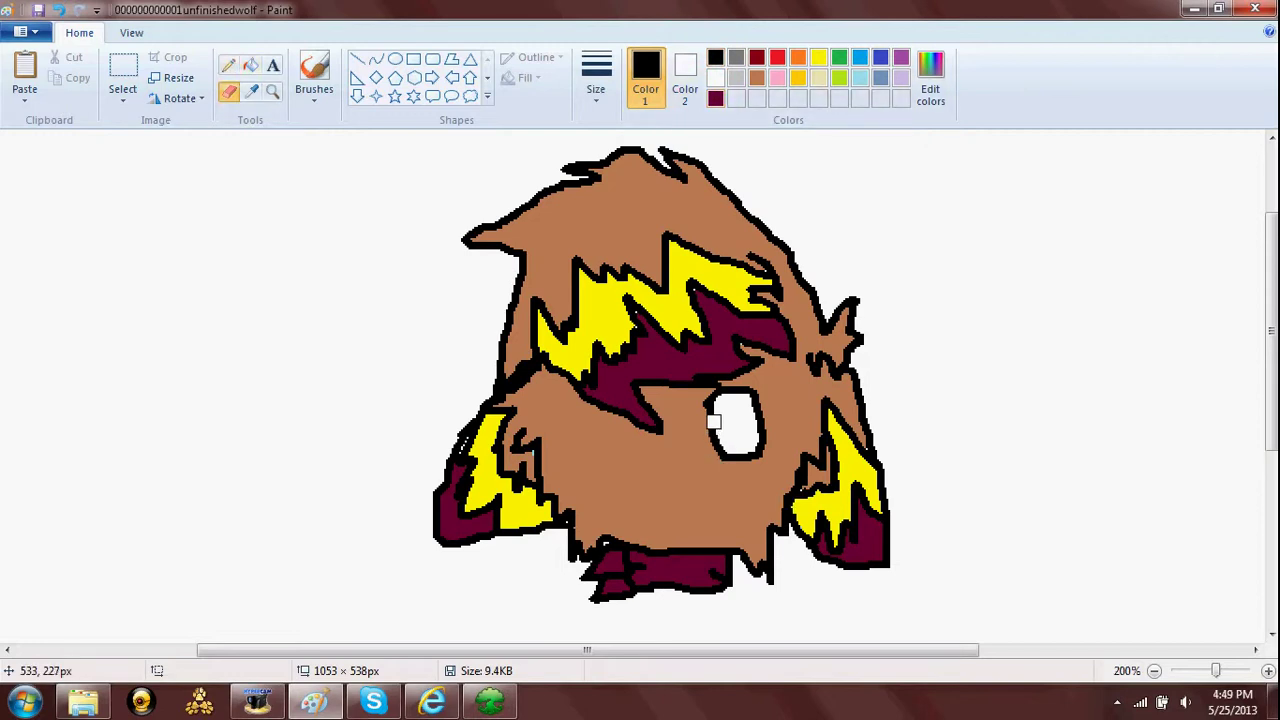
{"action": "mouse_move", "coordinate": [714, 422]}
{"action": "left_mouse_down"}
{"action": "mouse_move", "coordinate": [734, 452]}
{"action": "mouse_move", "coordinate": [713, 416]}
{"action": "left_mouse_up"}
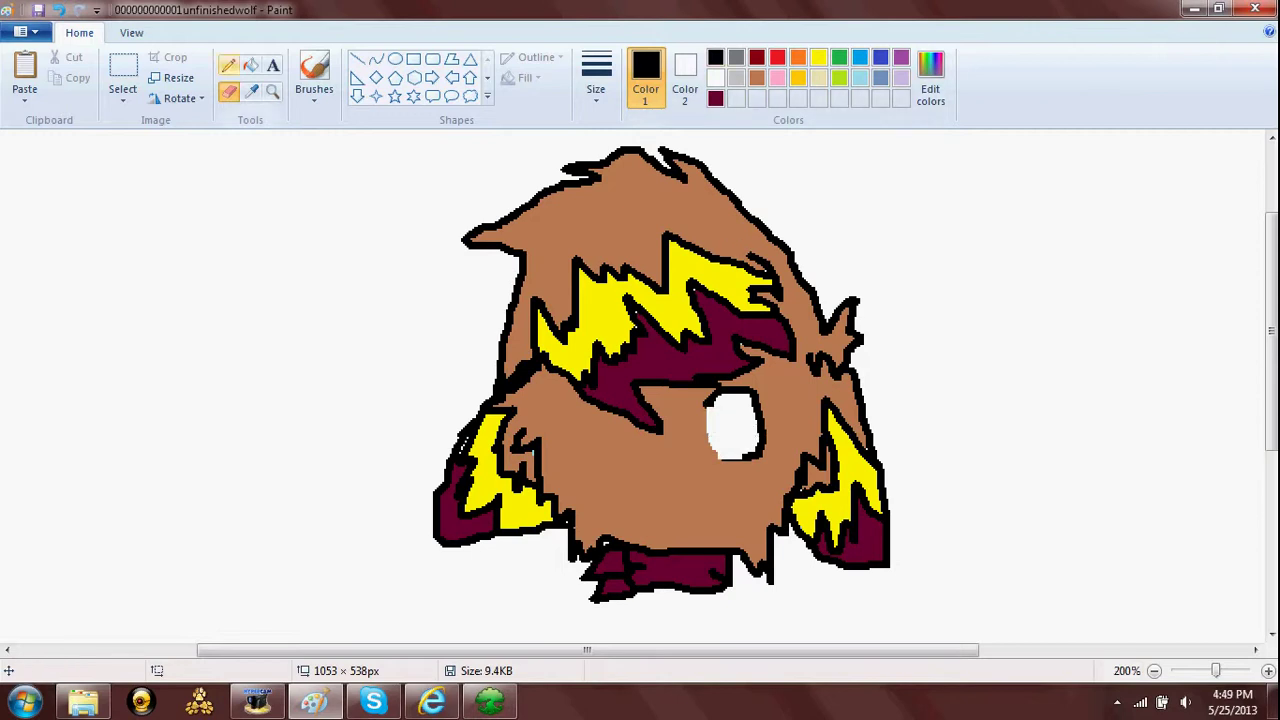
{"action": "left_click", "coordinate": [228, 65]}
{"action": "mouse_move", "coordinate": [744, 400]}
{"action": "left_mouse_down"}
{"action": "mouse_move", "coordinate": [750, 440]}
{"action": "mouse_move", "coordinate": [722, 447]}
{"action": "mouse_move", "coordinate": [712, 418]}
{"action": "mouse_move", "coordinate": [742, 430]}
{"action": "left_mouse_up"}
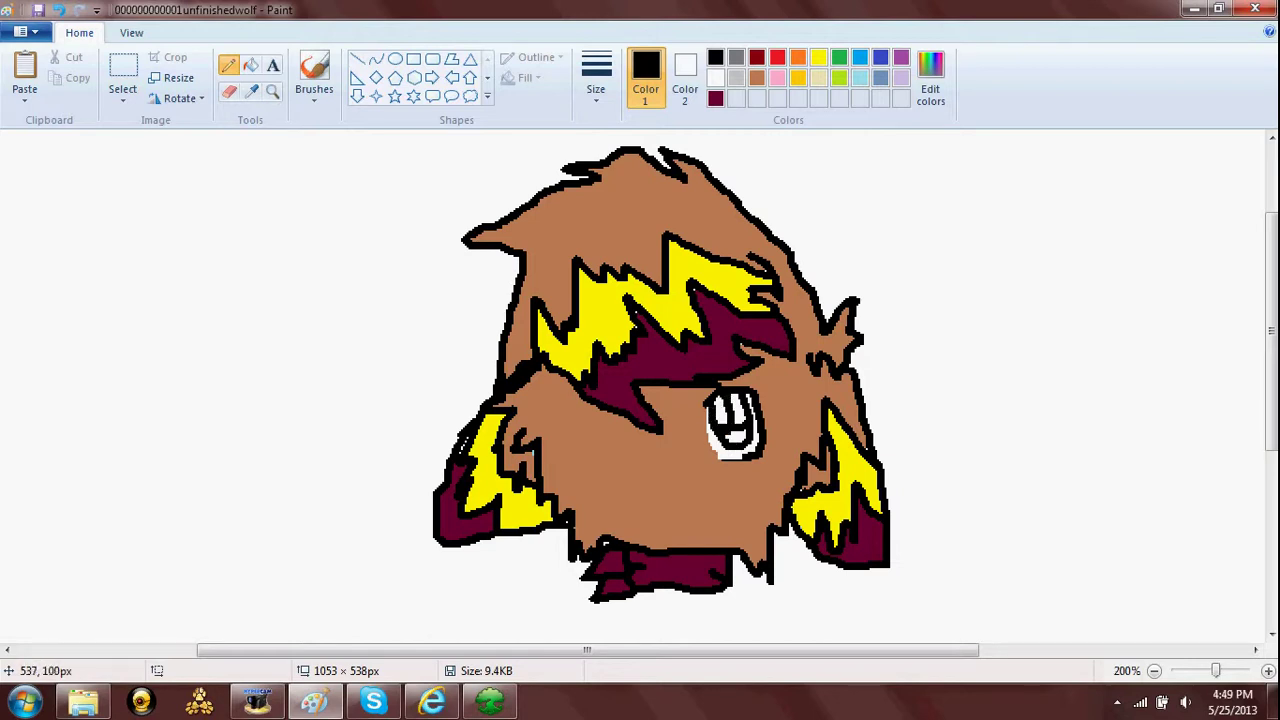
Define a custom dark blue (red 0, green 0, blue 179) and fill the upper right section of the iris with it
{"action": "left_click", "coordinate": [880, 57]}
{"action": "left_click", "coordinate": [250, 65]}
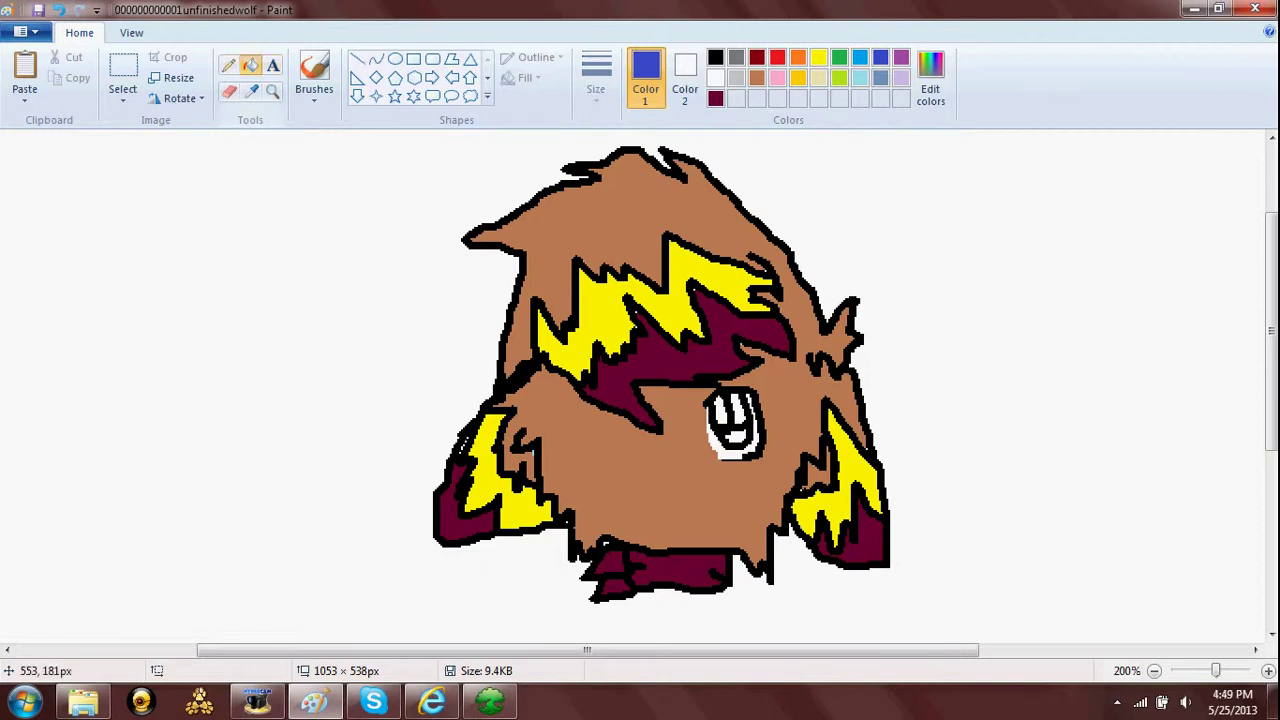
{"action": "left_click", "coordinate": [931, 78]}
{"action": "left_click", "coordinate": [570, 306]}
{"action": "left_click", "coordinate": [744, 476]}
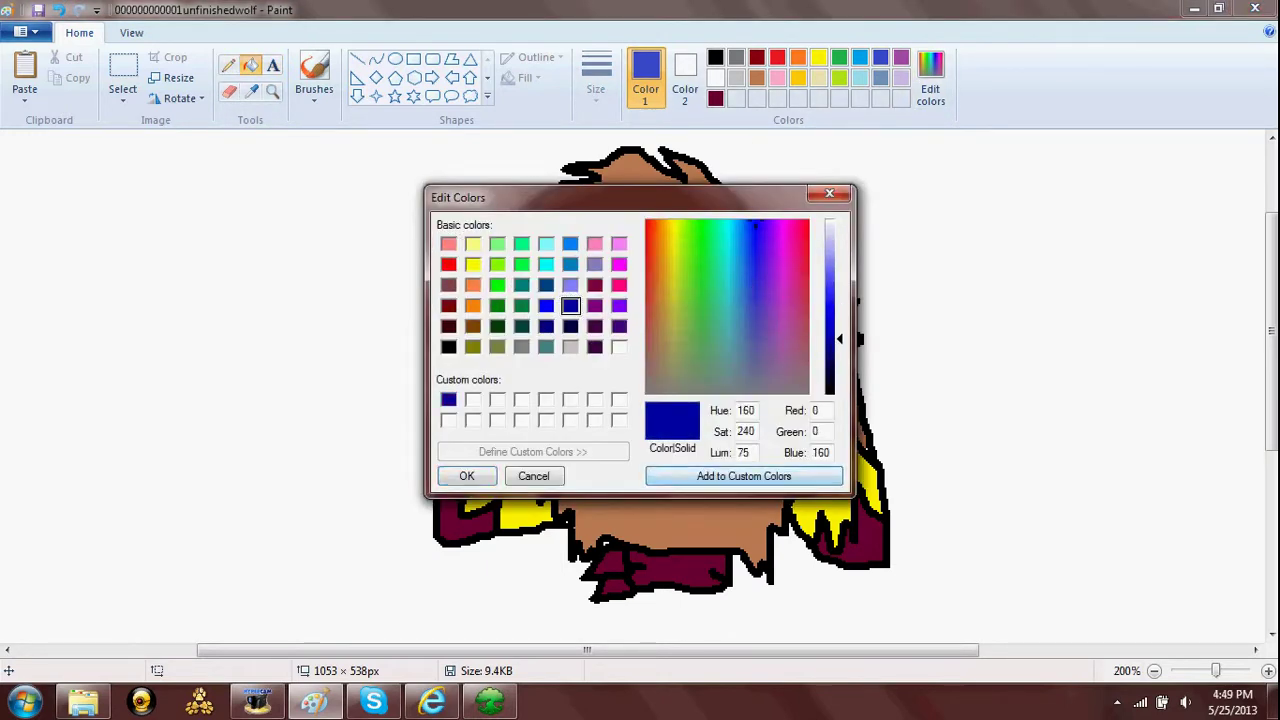
{"action": "left_click", "coordinate": [449, 420]}
{"action": "left_click", "coordinate": [570, 285]}
{"action": "left_click_drag", "start_coordinate": [840, 263], "coordinate": [830, 333]}
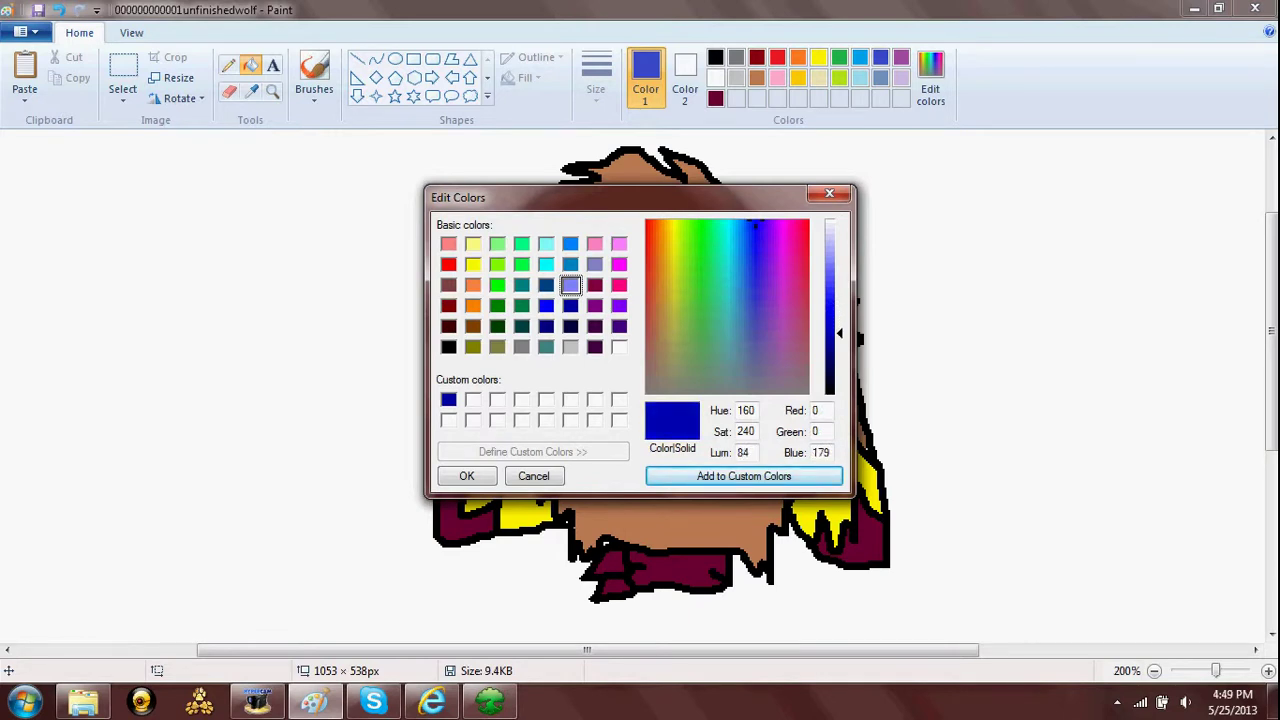
{"action": "left_click", "coordinate": [744, 476]}
{"action": "left_click", "coordinate": [467, 476]}
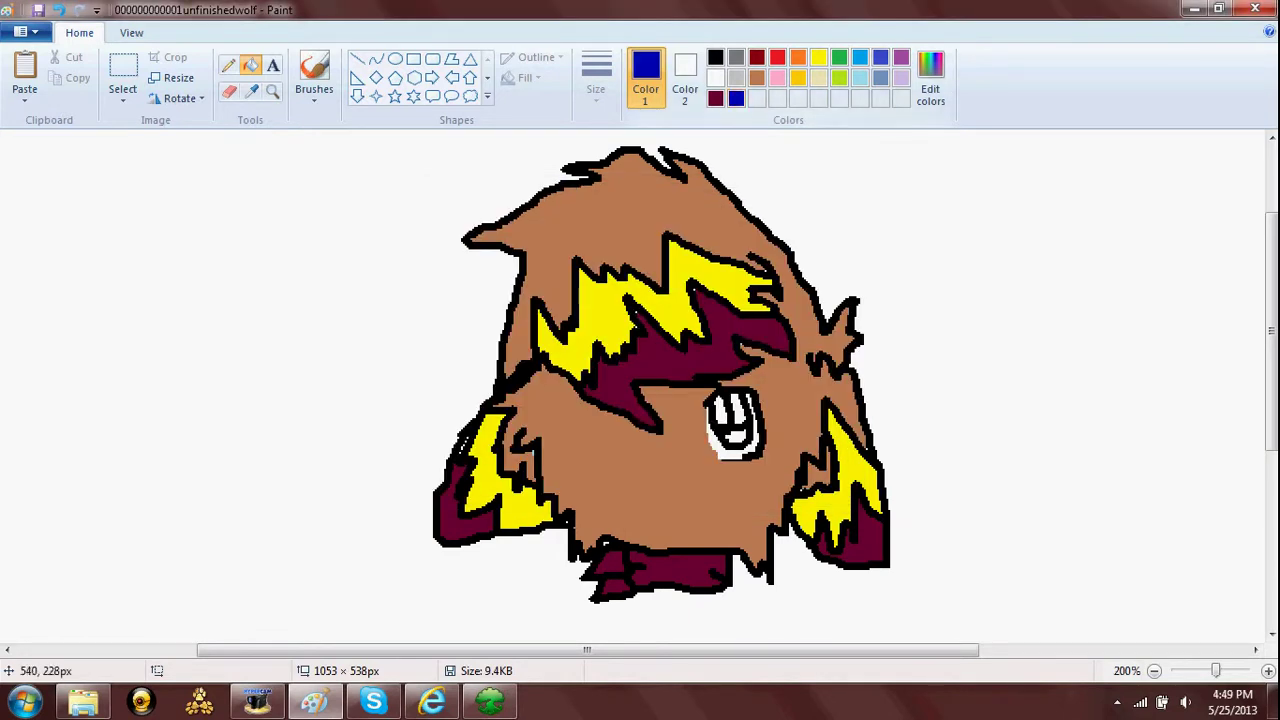
{"action": "left_click", "coordinate": [737, 410]}
Define a custom dark green (red 0, green 70, blue 0), fill the lower iris section with it, and switch back to a black pencil
{"action": "left_click", "coordinate": [881, 58]}
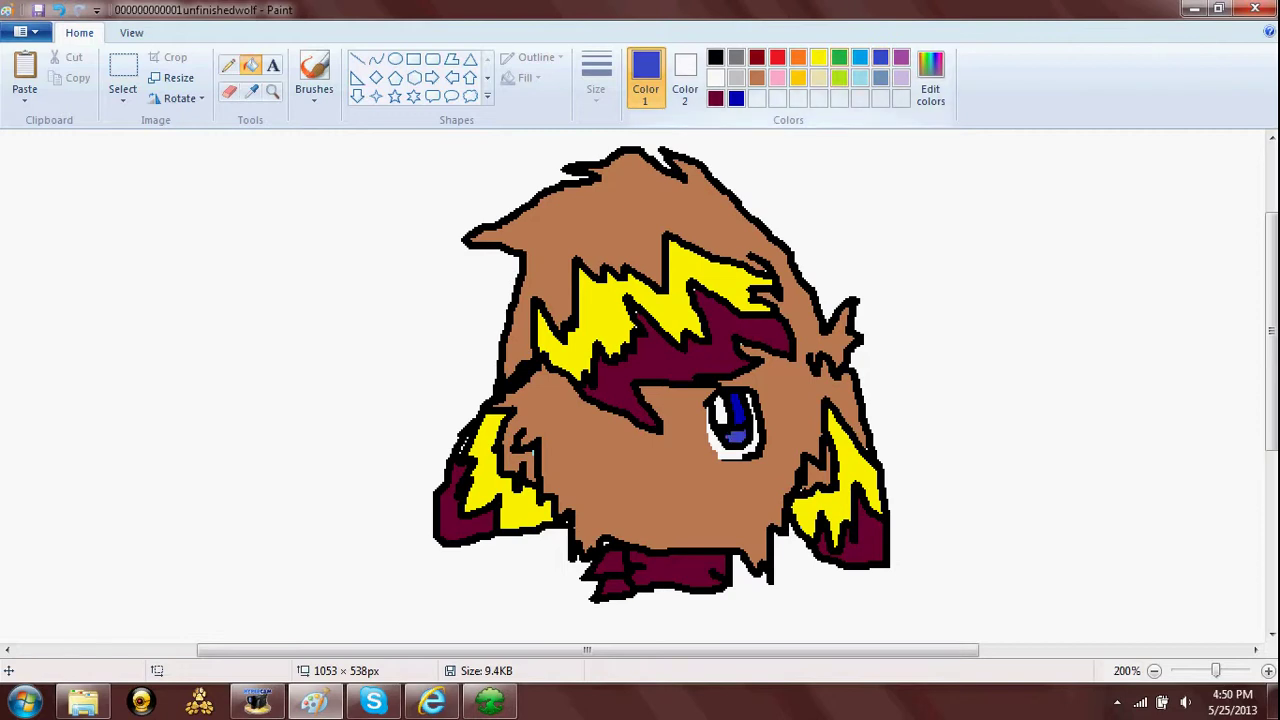
{"action": "left_click", "coordinate": [839, 57]}
{"action": "left_click", "coordinate": [930, 80]}
{"action": "left_click", "coordinate": [521, 305]}
{"action": "left_click", "coordinate": [497, 305]}
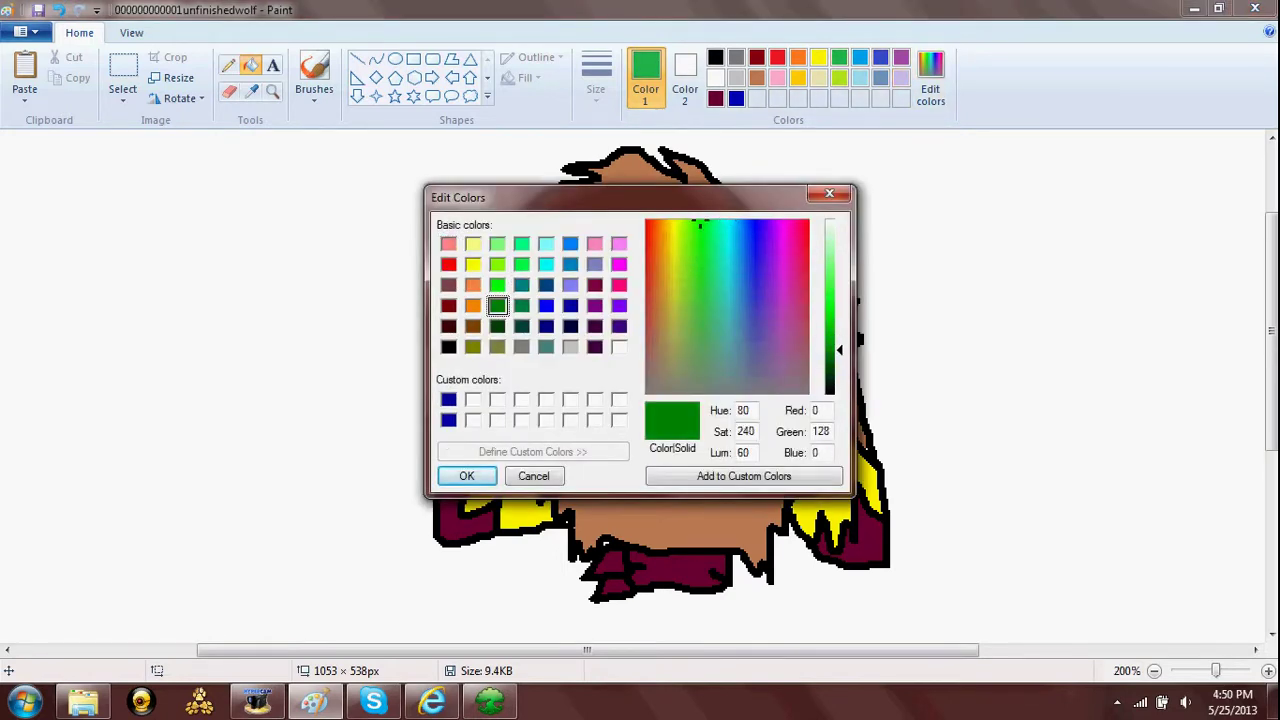
{"action": "left_click_drag", "start_coordinate": [839, 350], "coordinate": [839, 370]}
{"action": "left_click", "coordinate": [744, 476]}
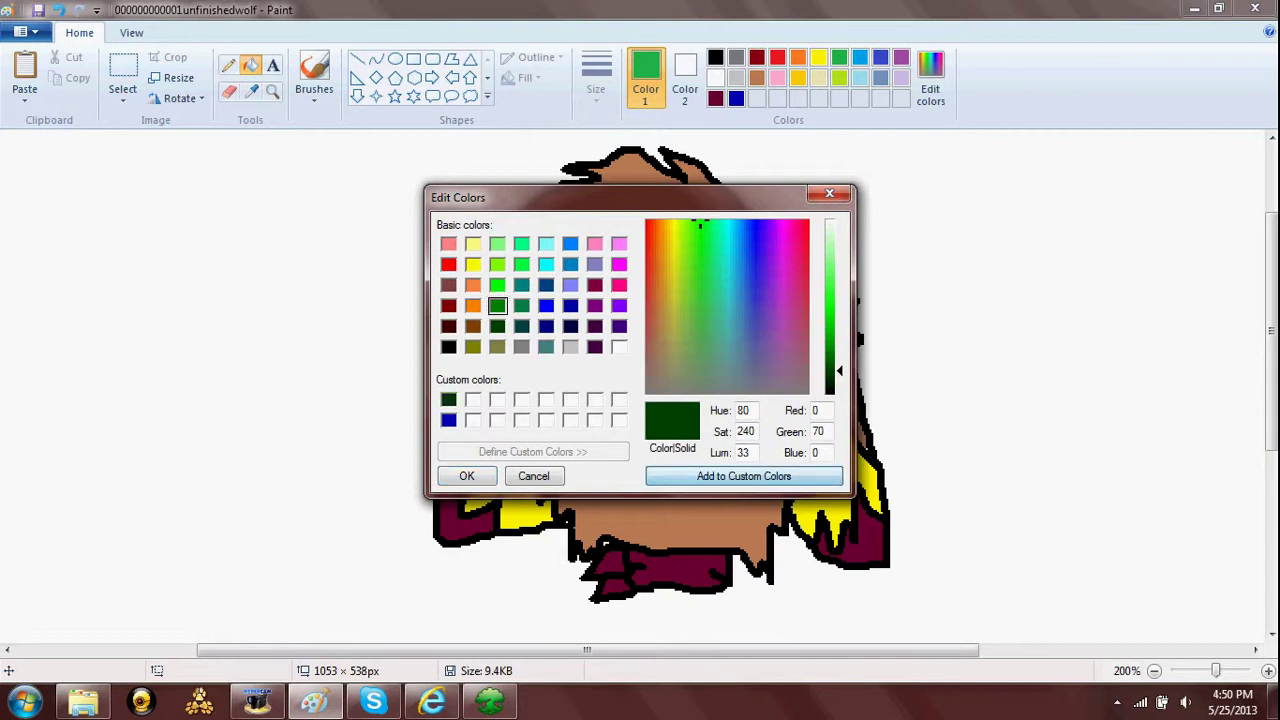
{"action": "left_click", "coordinate": [467, 476]}
{"action": "left_click", "coordinate": [735, 436]}
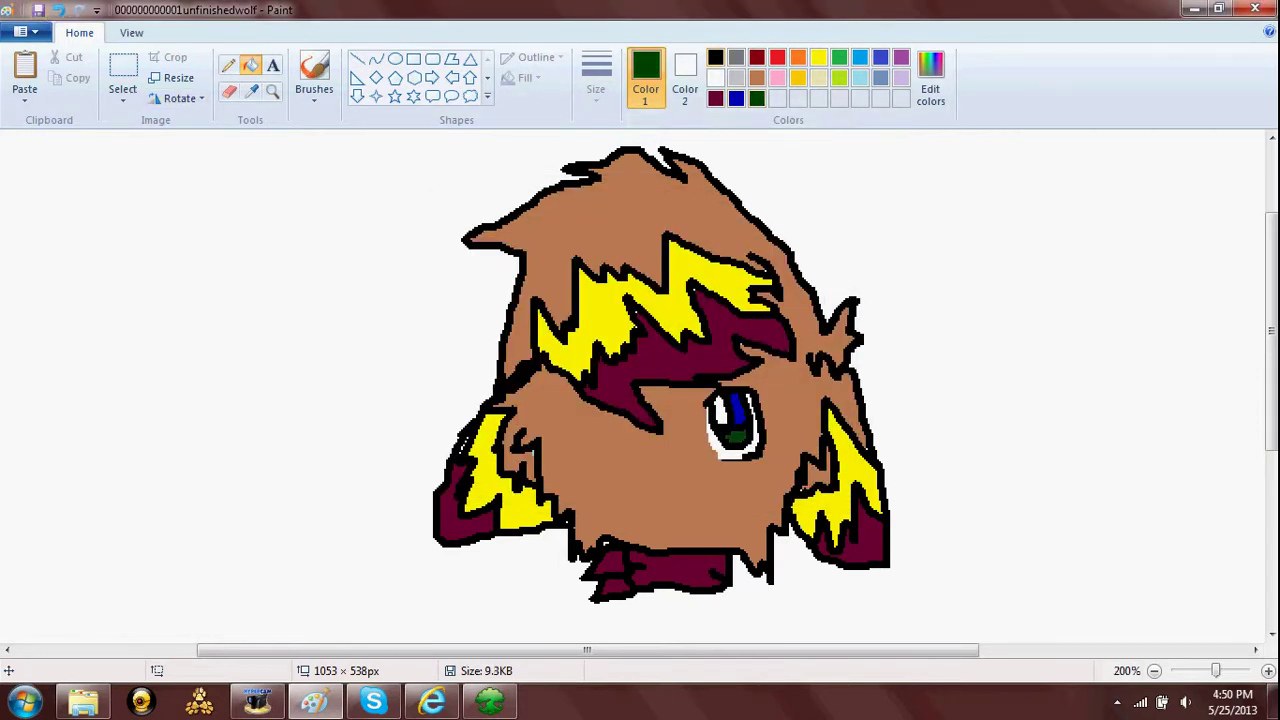
{"action": "left_click", "coordinate": [715, 57]}
{"action": "left_click", "coordinate": [228, 65]}
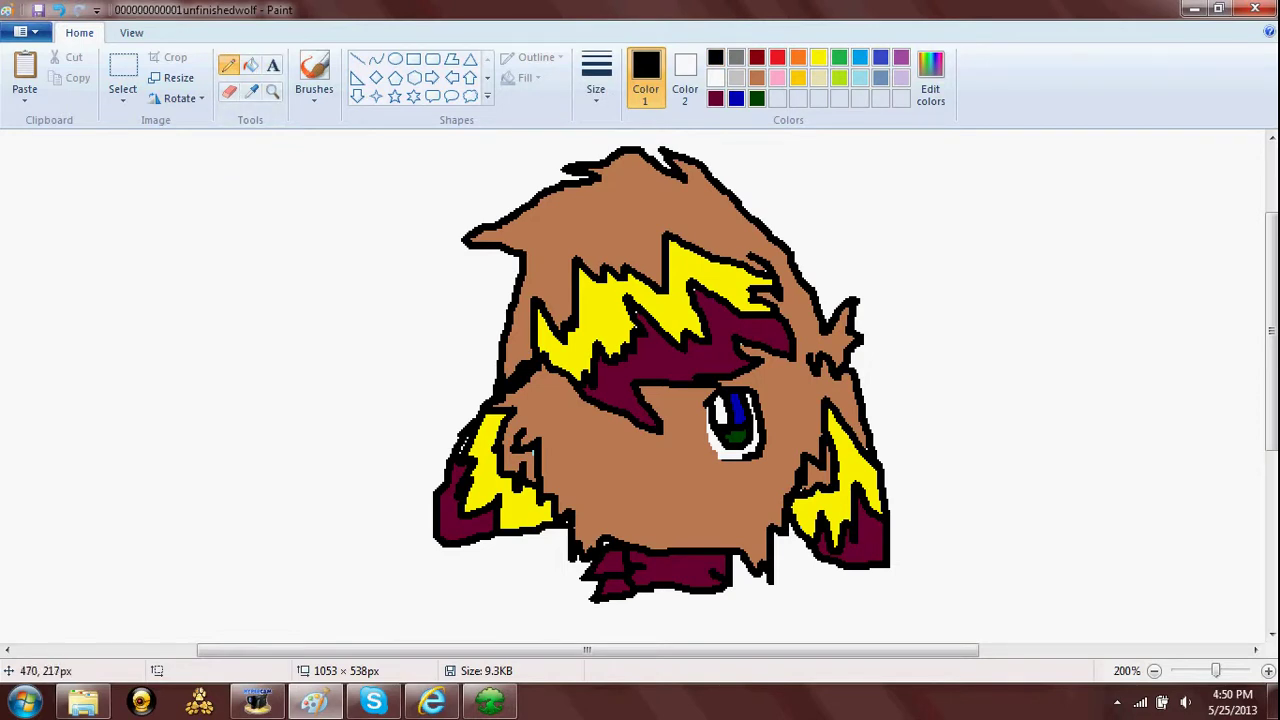
{"action": "mouse_move", "coordinate": [625, 400]}
{"action": "left_mouse_down"}
{"action": "mouse_move", "coordinate": [596, 398]}
{"action": "mouse_move", "coordinate": [624, 446]}
{"action": "left_mouse_up"}
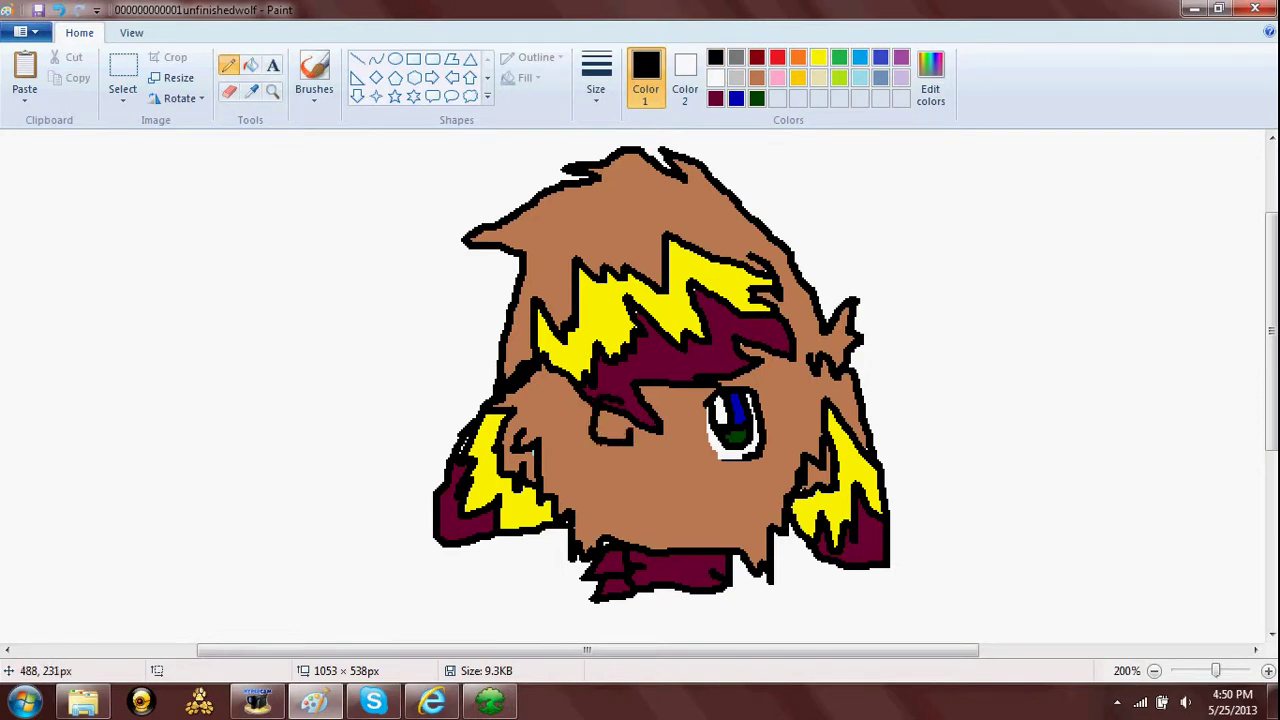
{"action": "left_click", "coordinate": [58, 9]}
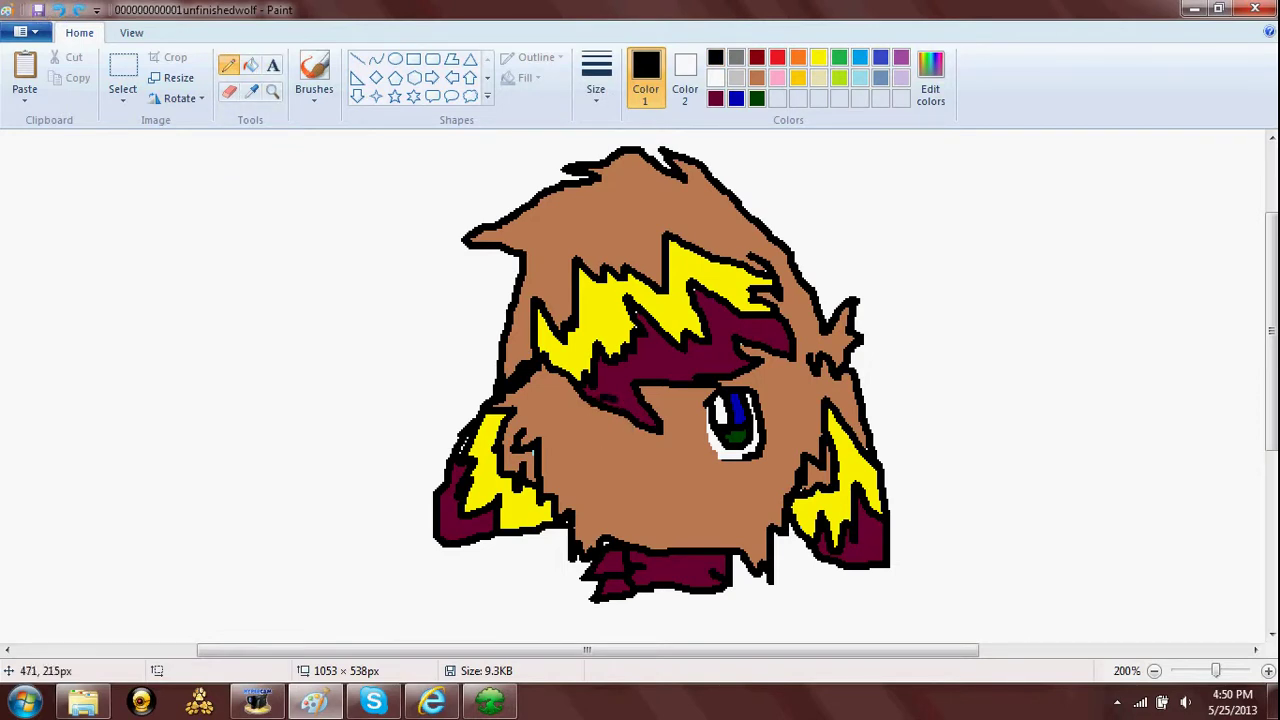
{"action": "mouse_move", "coordinate": [600, 406]}
{"action": "left_mouse_down"}
{"action": "mouse_move", "coordinate": [622, 455]}
{"action": "mouse_move", "coordinate": [627, 400]}
{"action": "left_mouse_up"}
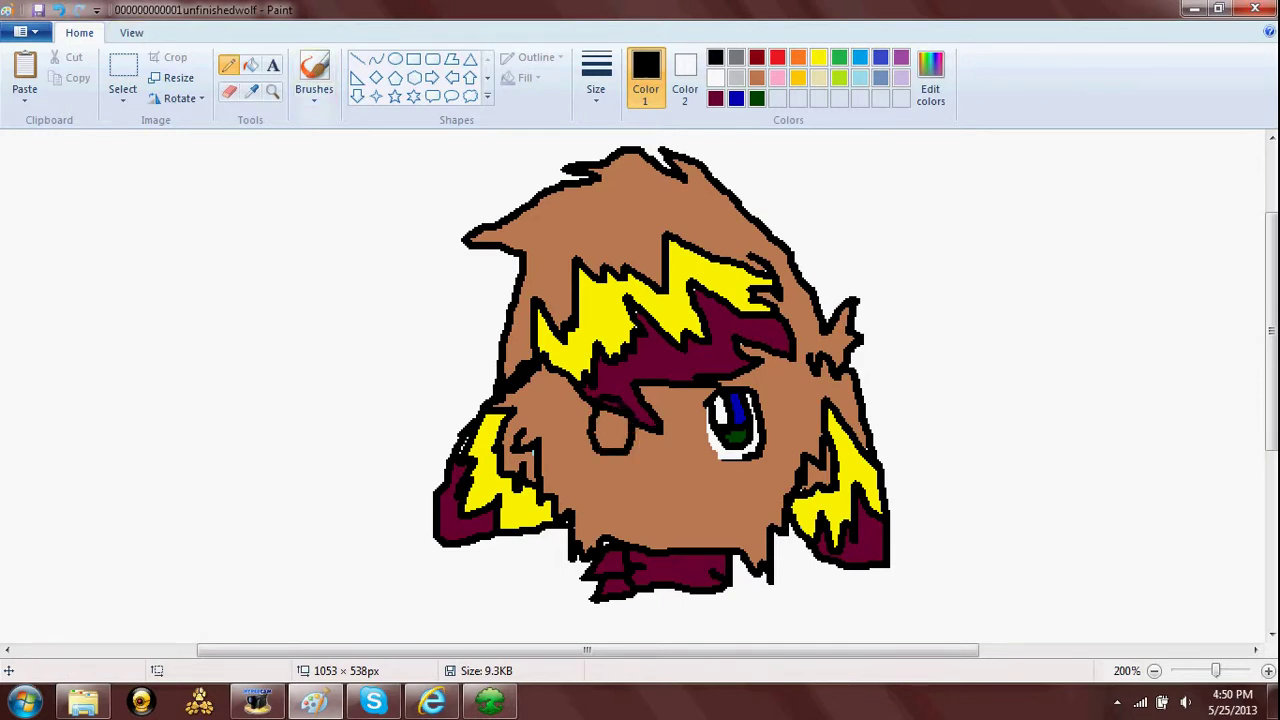
{"action": "left_click", "coordinate": [250, 65]}
{"action": "right_click", "coordinate": [610, 430]}
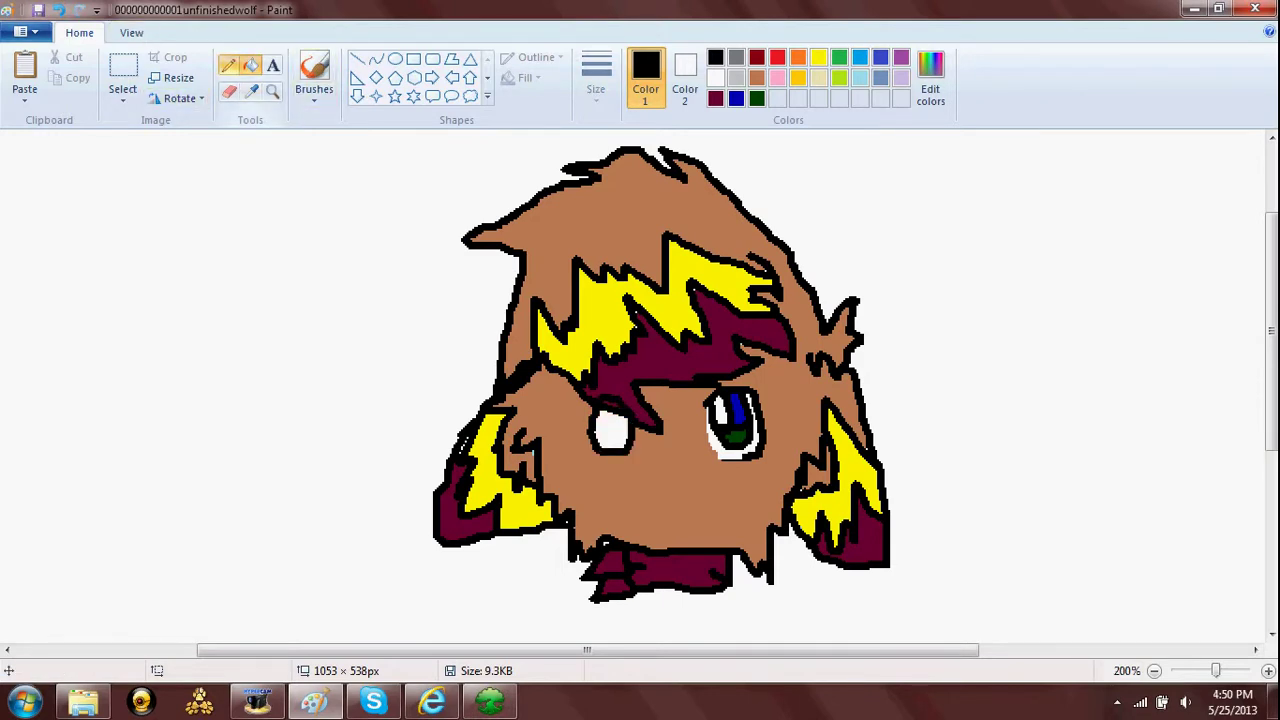
{"action": "left_click", "coordinate": [228, 65]}
{"action": "left_click", "coordinate": [228, 91]}
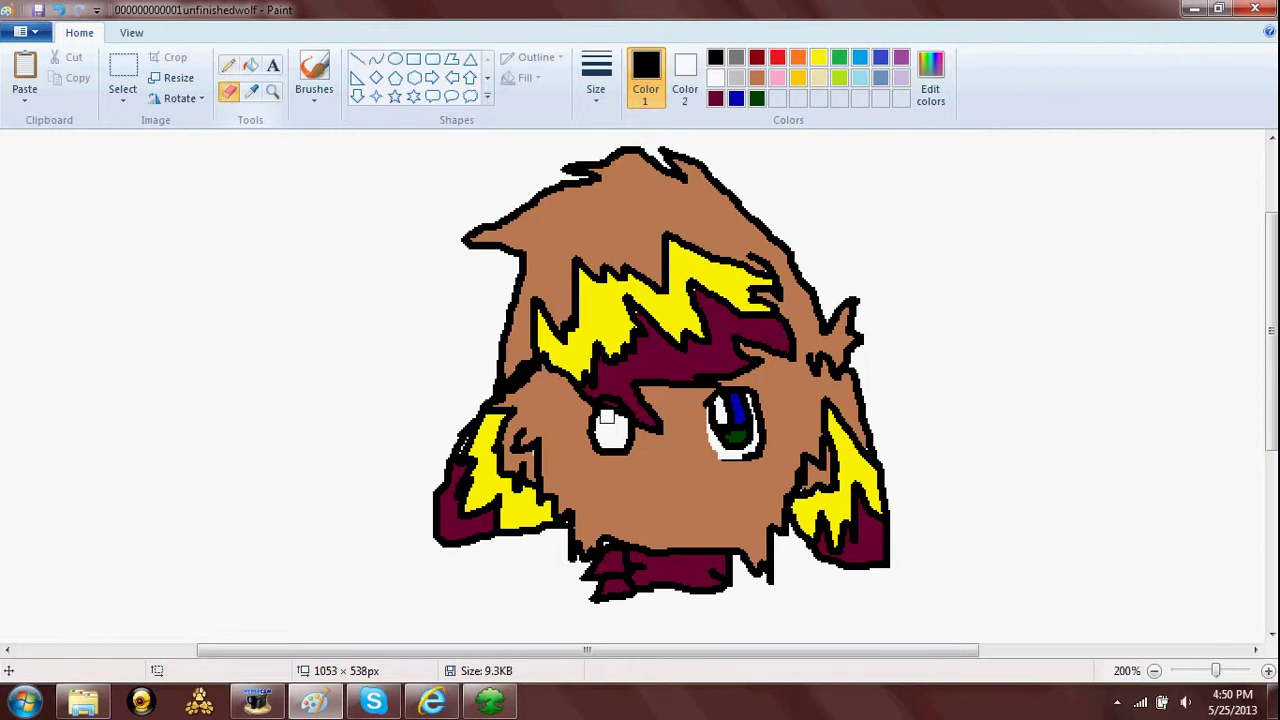
{"action": "left_click", "coordinate": [58, 9]}
{"action": "left_click", "coordinate": [58, 9]}
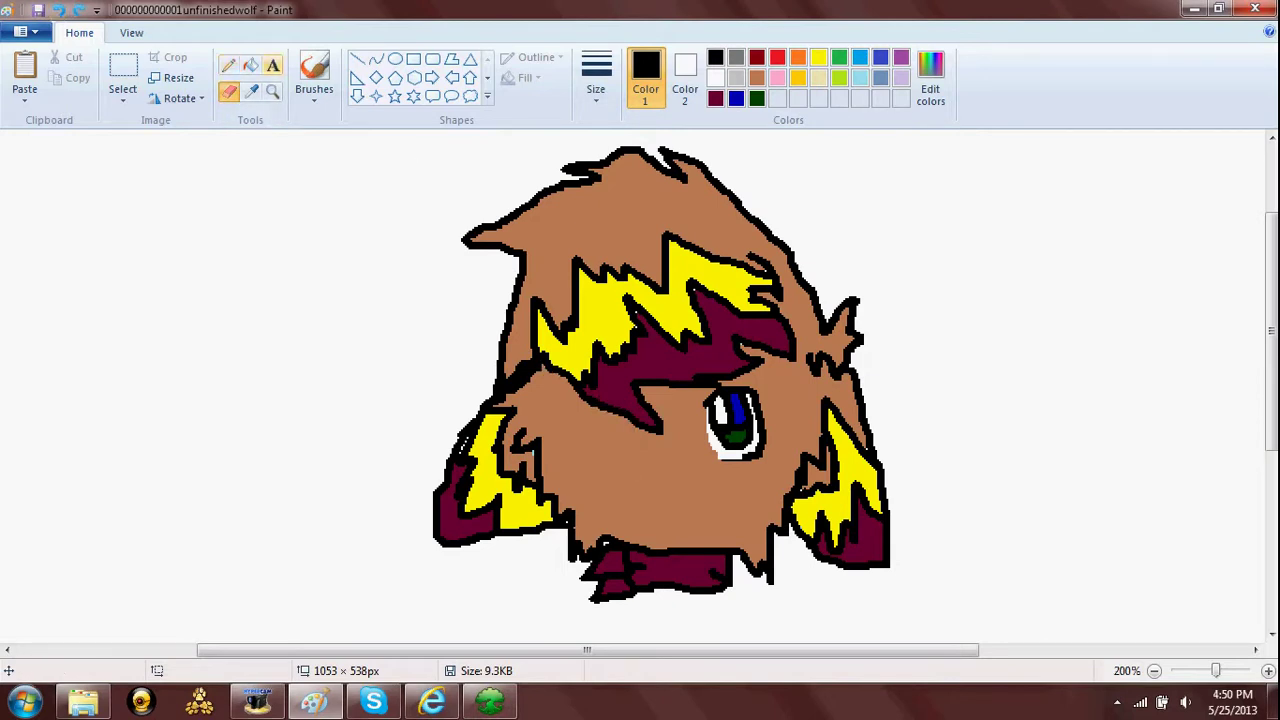
{"action": "left_click", "coordinate": [228, 65]}
{"action": "mouse_move", "coordinate": [605, 399]}
{"action": "left_mouse_down"}
{"action": "mouse_move", "coordinate": [604, 449]}
{"action": "mouse_move", "coordinate": [629, 448]}
{"action": "mouse_move", "coordinate": [610, 420]}
{"action": "mouse_move", "coordinate": [600, 446]}
{"action": "mouse_move", "coordinate": [640, 428]}
{"action": "left_mouse_up"}
{"action": "left_click", "coordinate": [58, 9]}
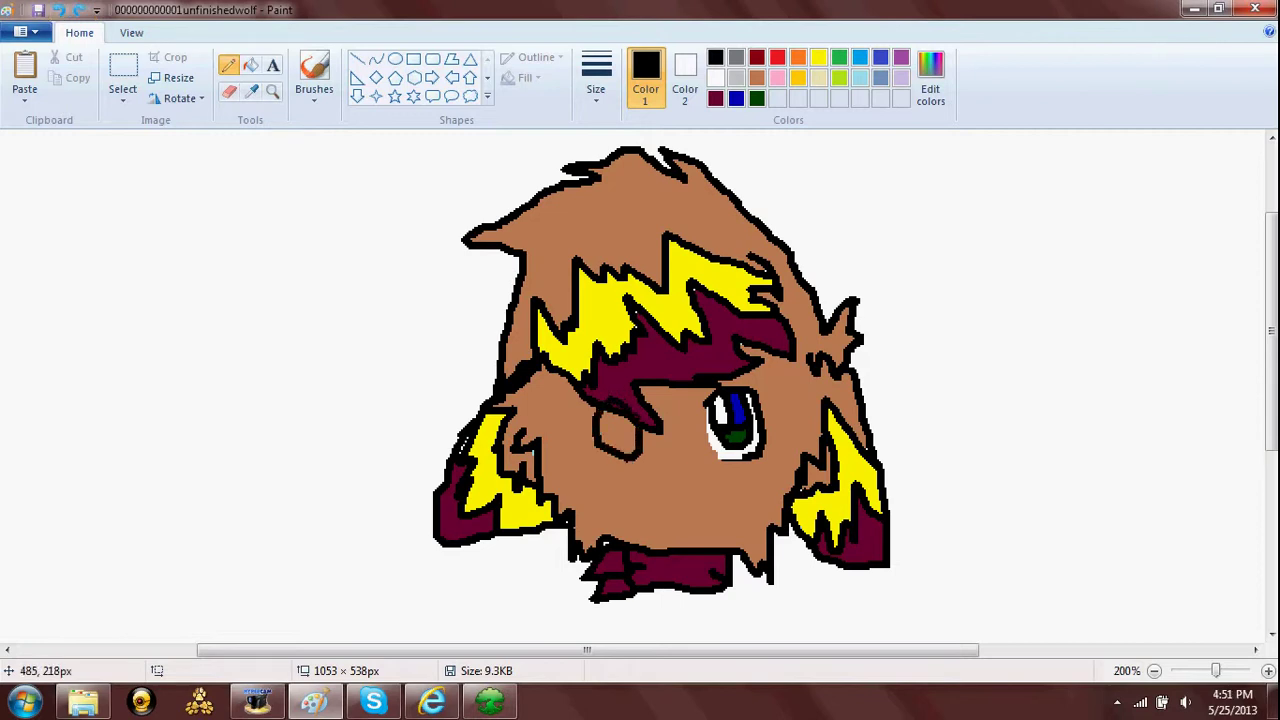
{"action": "left_click", "coordinate": [251, 65]}
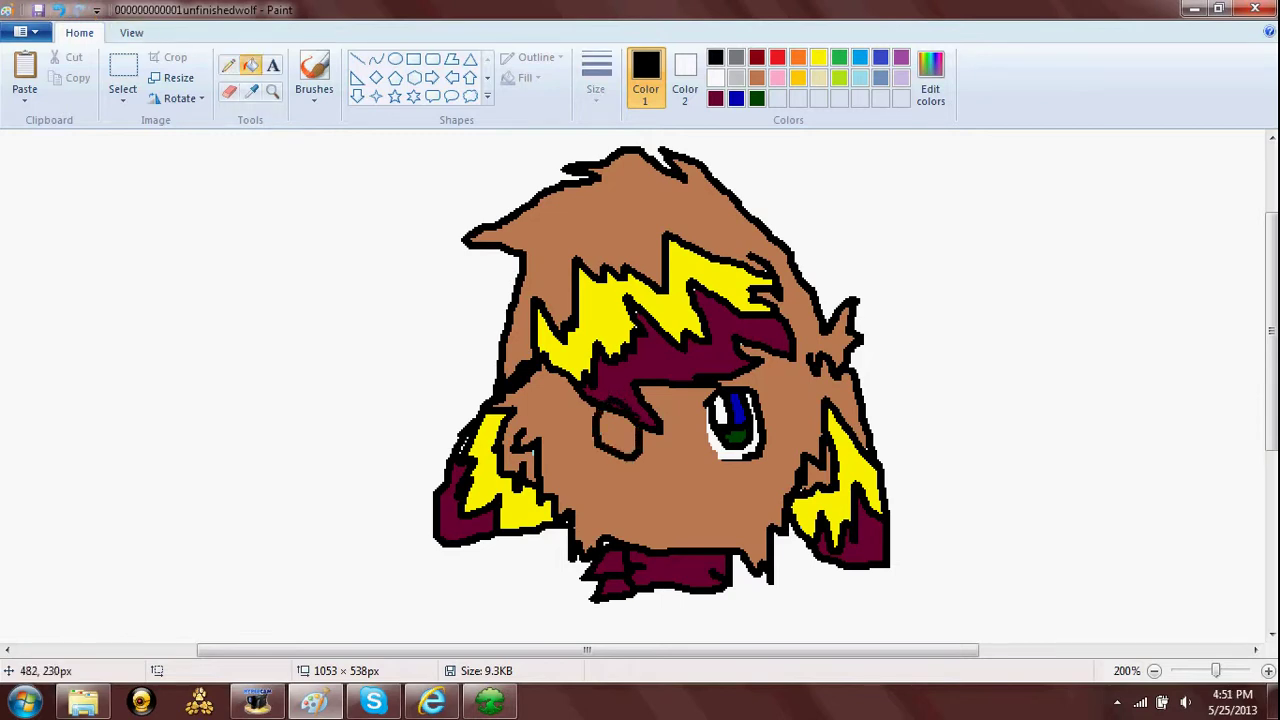
{"action": "right_click", "coordinate": [619, 438]}
{"action": "left_click", "coordinate": [230, 91]}
{"action": "left_click_drag", "start_coordinate": [646, 452], "coordinate": [638, 426]}
{"action": "left_click", "coordinate": [58, 9]}
{"action": "left_click", "coordinate": [58, 9]}
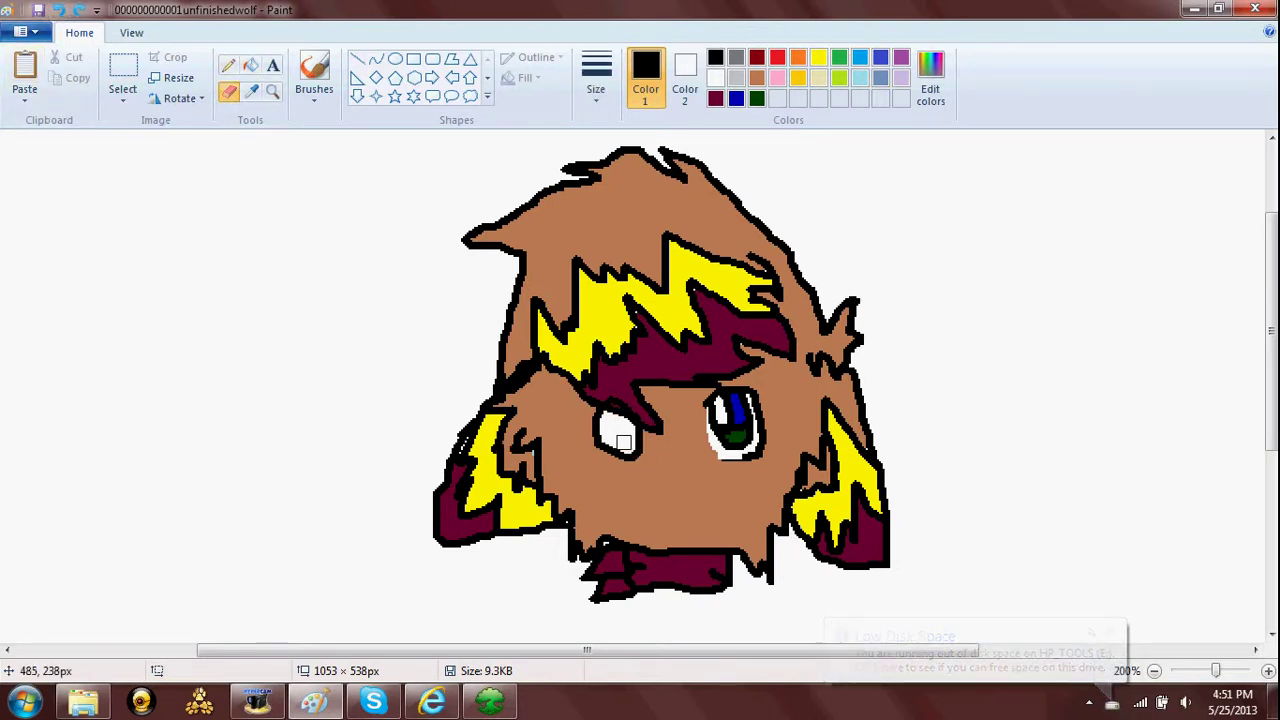
{"action": "left_click", "coordinate": [58, 9]}
{"action": "left_click", "coordinate": [58, 9]}
{"action": "left_click", "coordinate": [58, 9]}
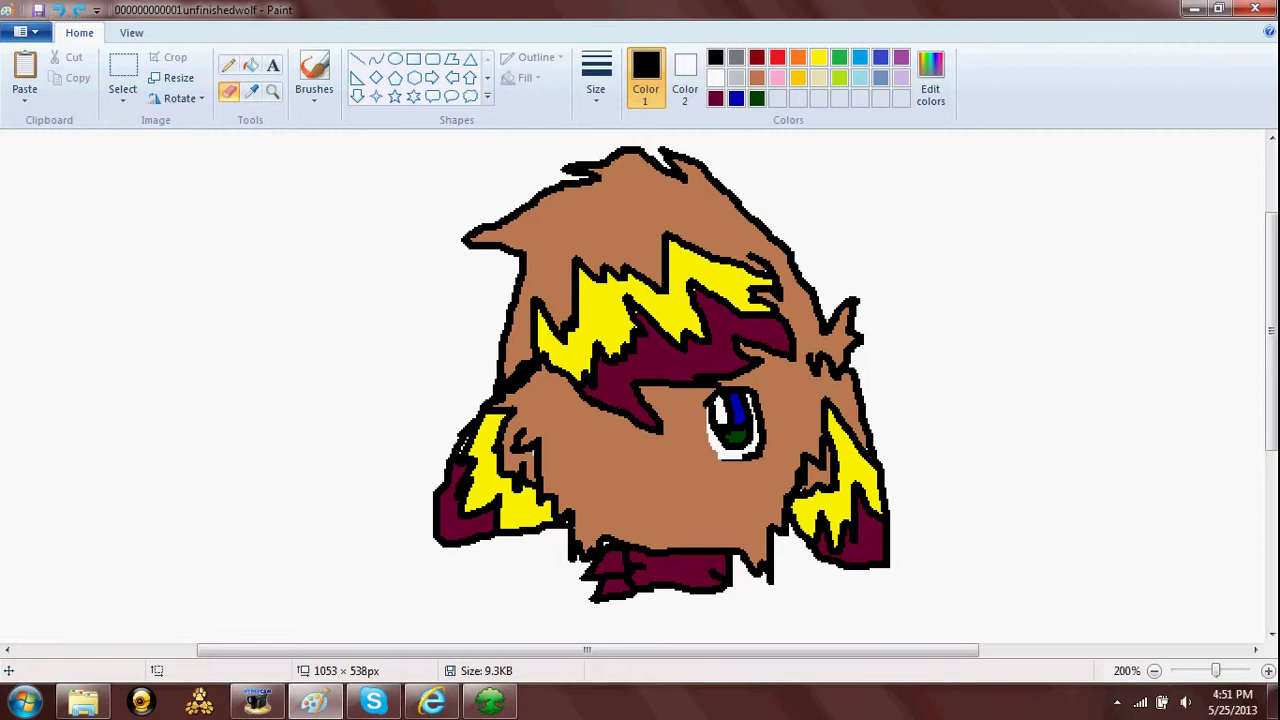
Draw a rounded black outline for the left-hand eye below the hair fringe and fill it with white
{"action": "left_click", "coordinate": [228, 65]}
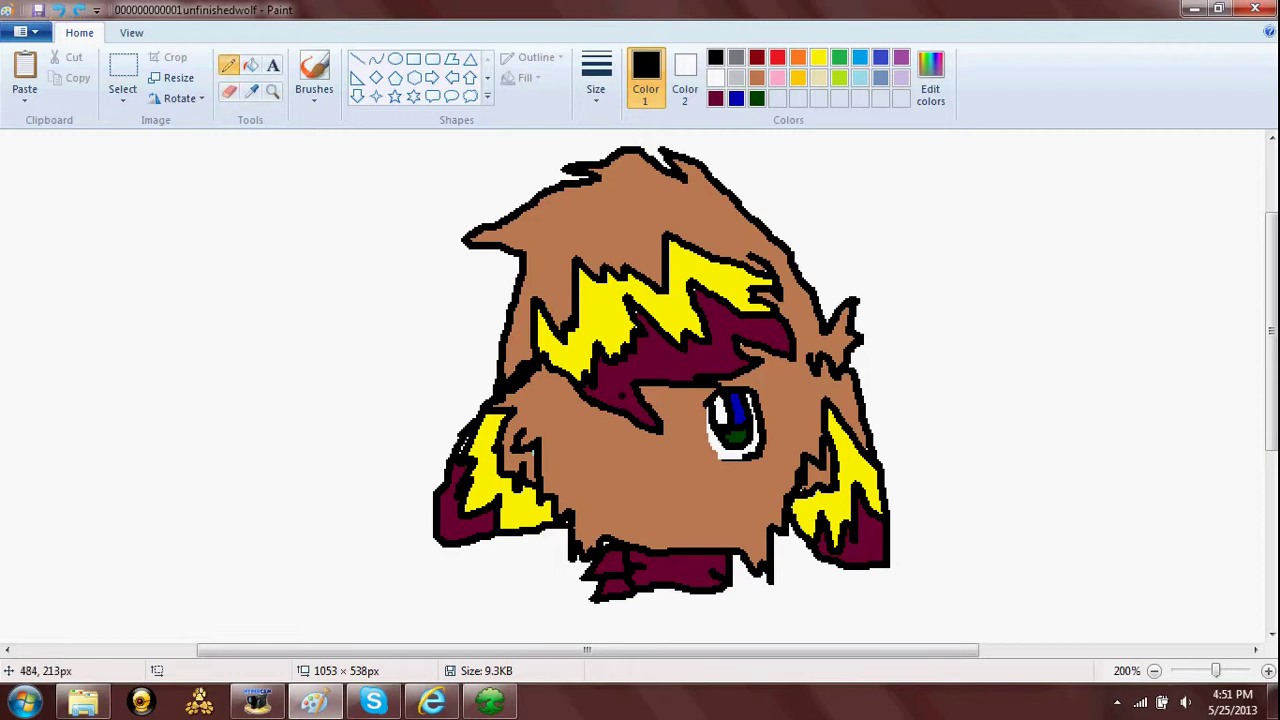
{"action": "mouse_move", "coordinate": [618, 398]}
{"action": "left_mouse_down"}
{"action": "mouse_move", "coordinate": [587, 390]}
{"action": "mouse_move", "coordinate": [586, 444]}
{"action": "mouse_move", "coordinate": [628, 452]}
{"action": "mouse_move", "coordinate": [632, 422]}
{"action": "left_mouse_up"}
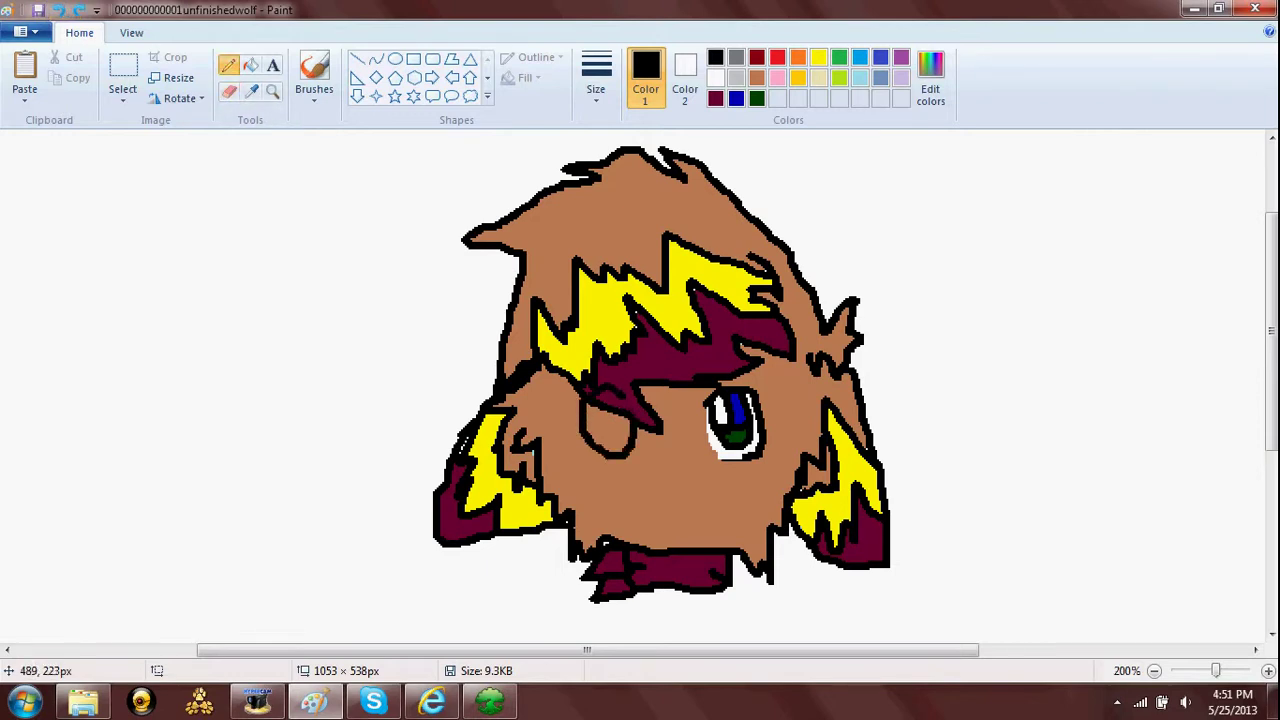
{"action": "left_click", "coordinate": [250, 65]}
{"action": "right_click", "coordinate": [606, 428]}
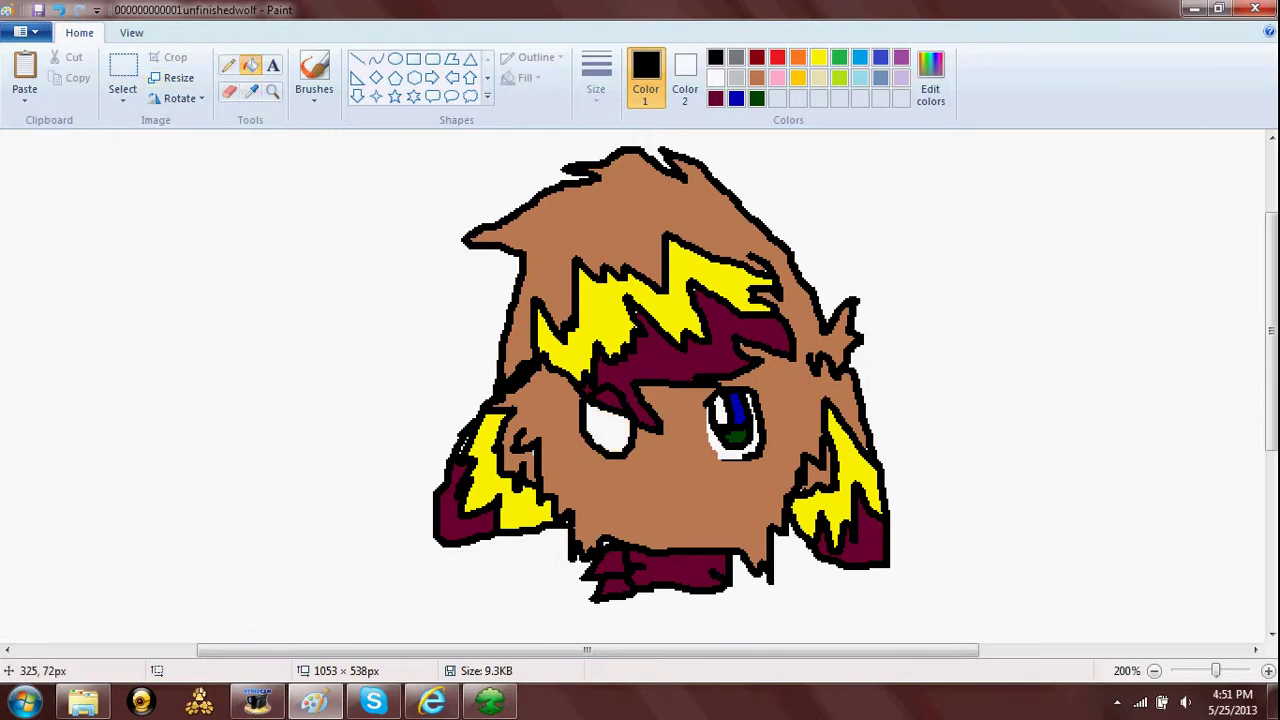
Erase the left-hand eye's inner outline with the smallest eraser and whiten the fringe area overlapping the top of the eye
{"action": "left_click", "coordinate": [228, 90]}
{"action": "left_click", "coordinate": [596, 75]}
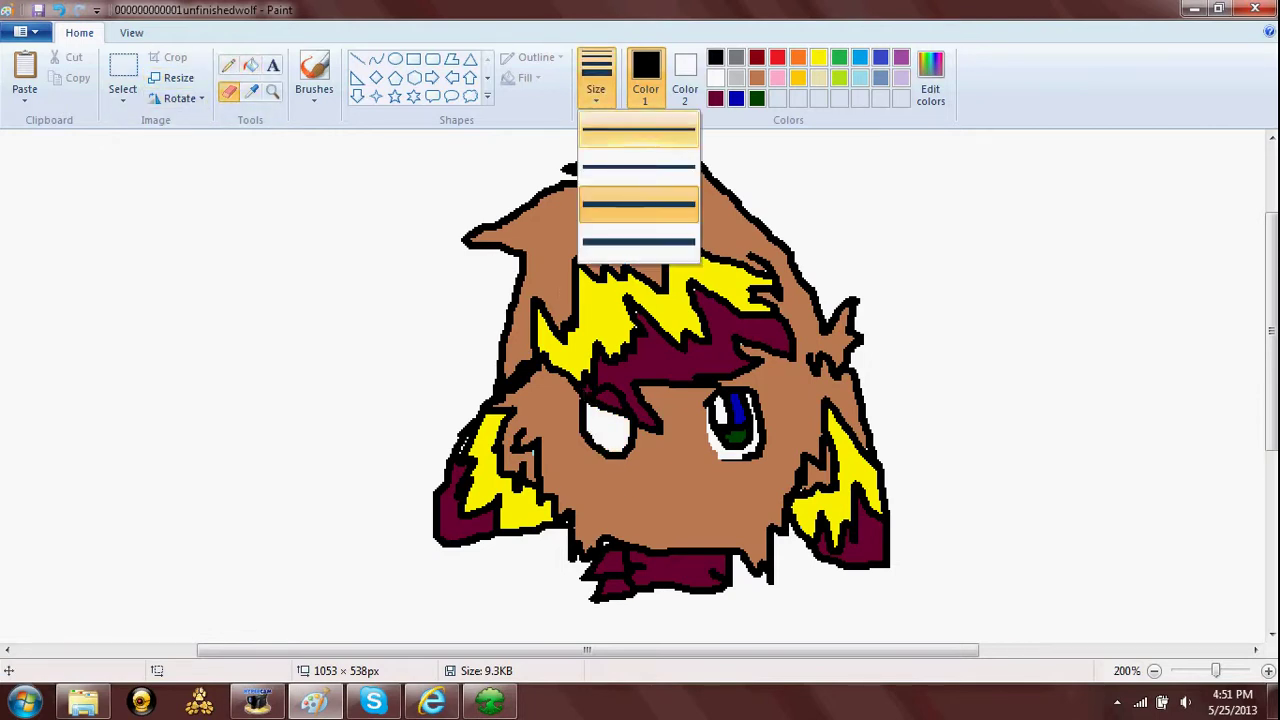
{"action": "left_click", "coordinate": [596, 128]}
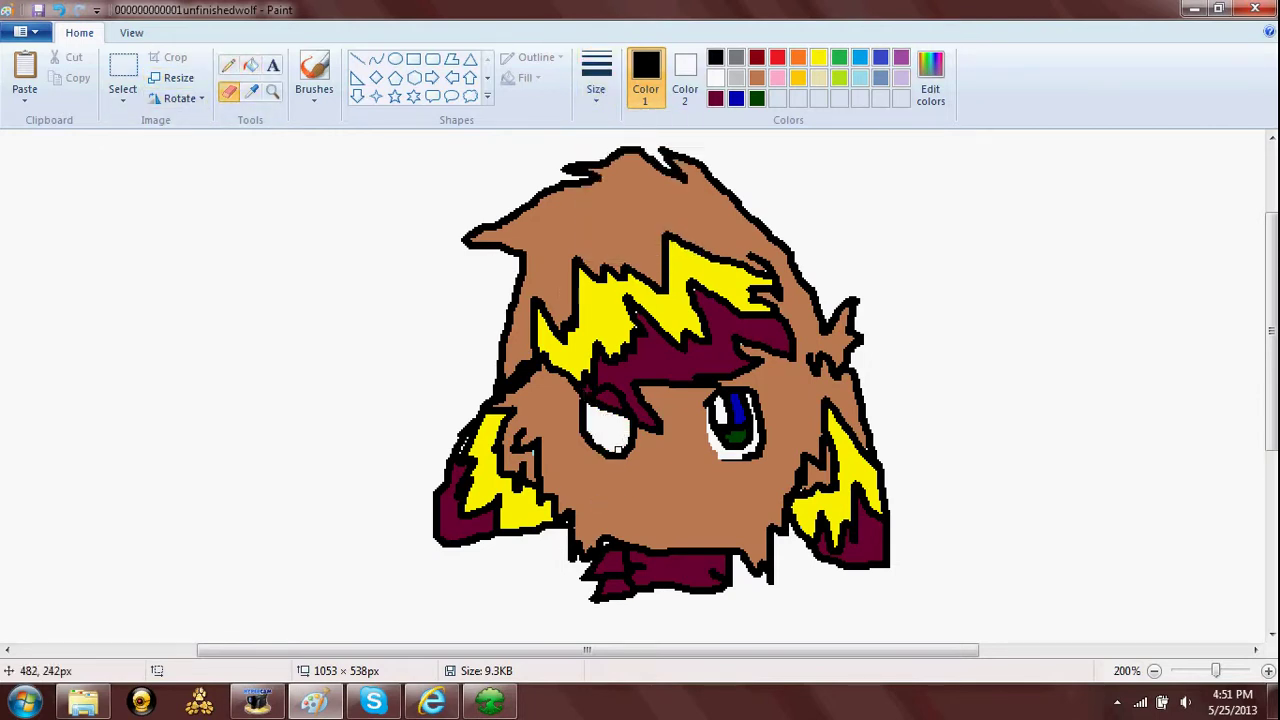
{"action": "left_click_drag", "start_coordinate": [626, 446], "coordinate": [628, 408]}
{"action": "left_click_drag", "start_coordinate": [618, 413], "coordinate": [598, 407]}
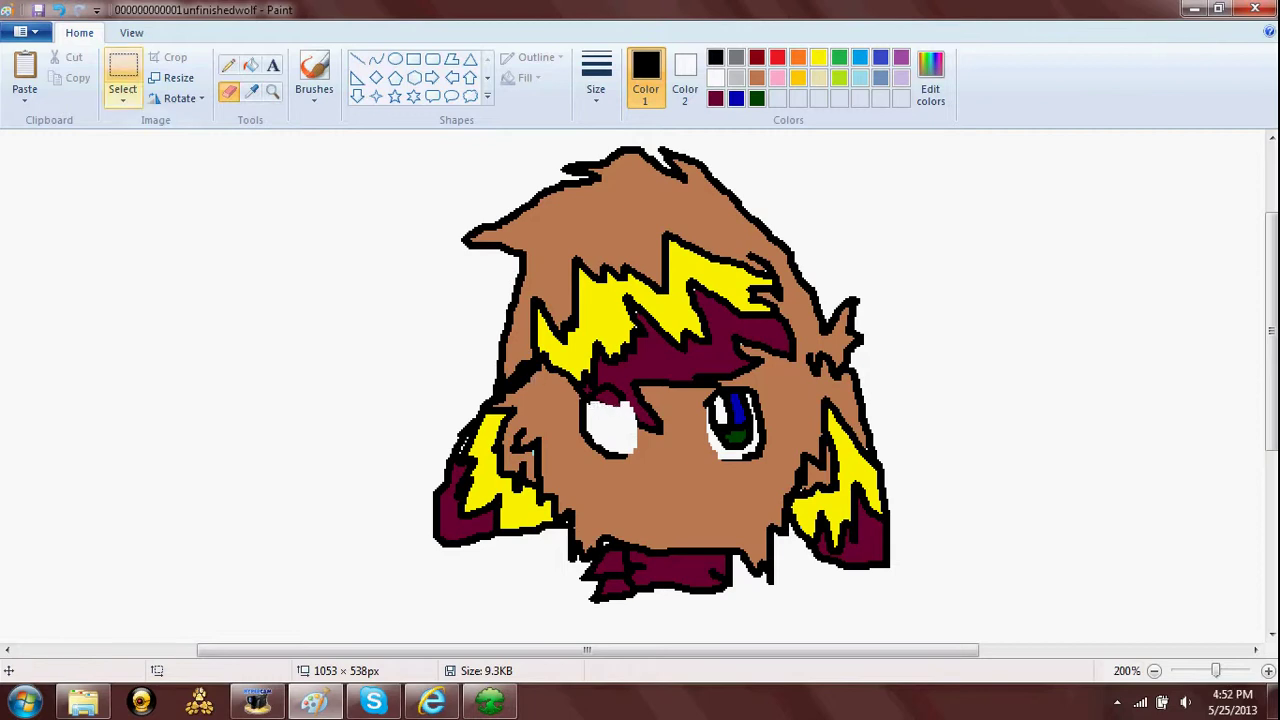
{"action": "left_click", "coordinate": [250, 65]}
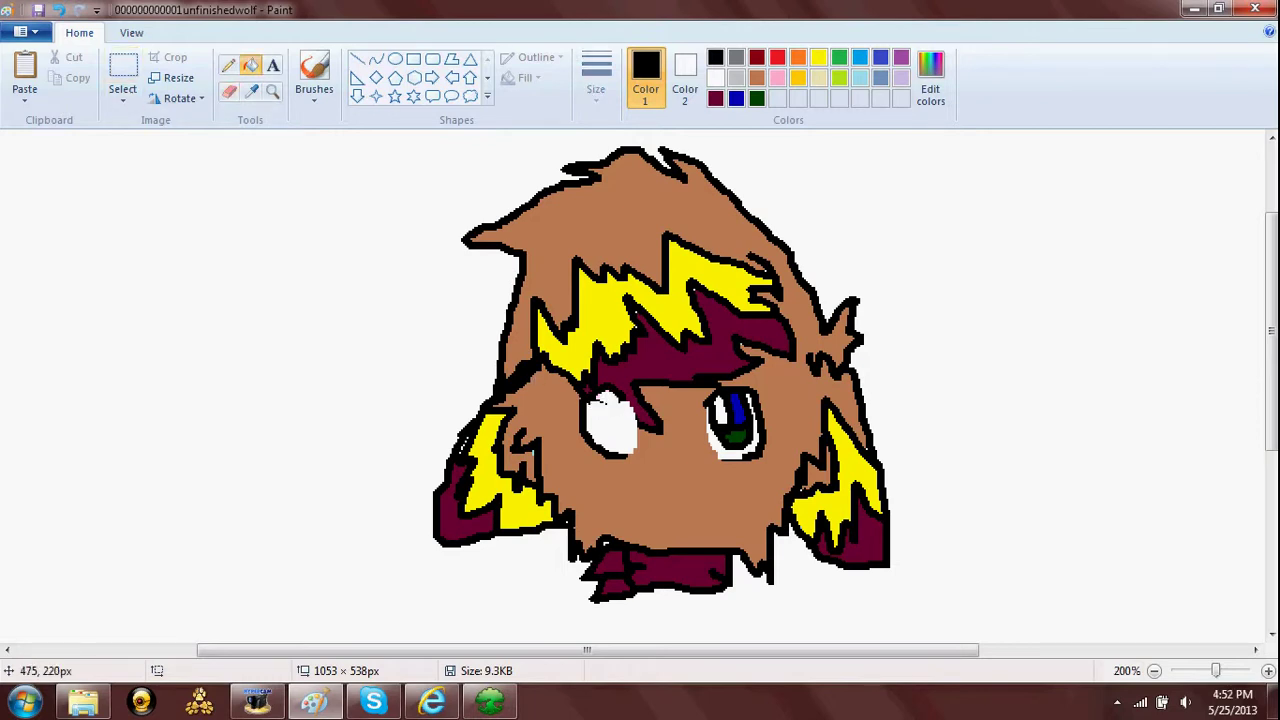
Draw a black iris with dividing lines in the upper part of the left-hand eye
{"action": "left_click", "coordinate": [229, 65]}
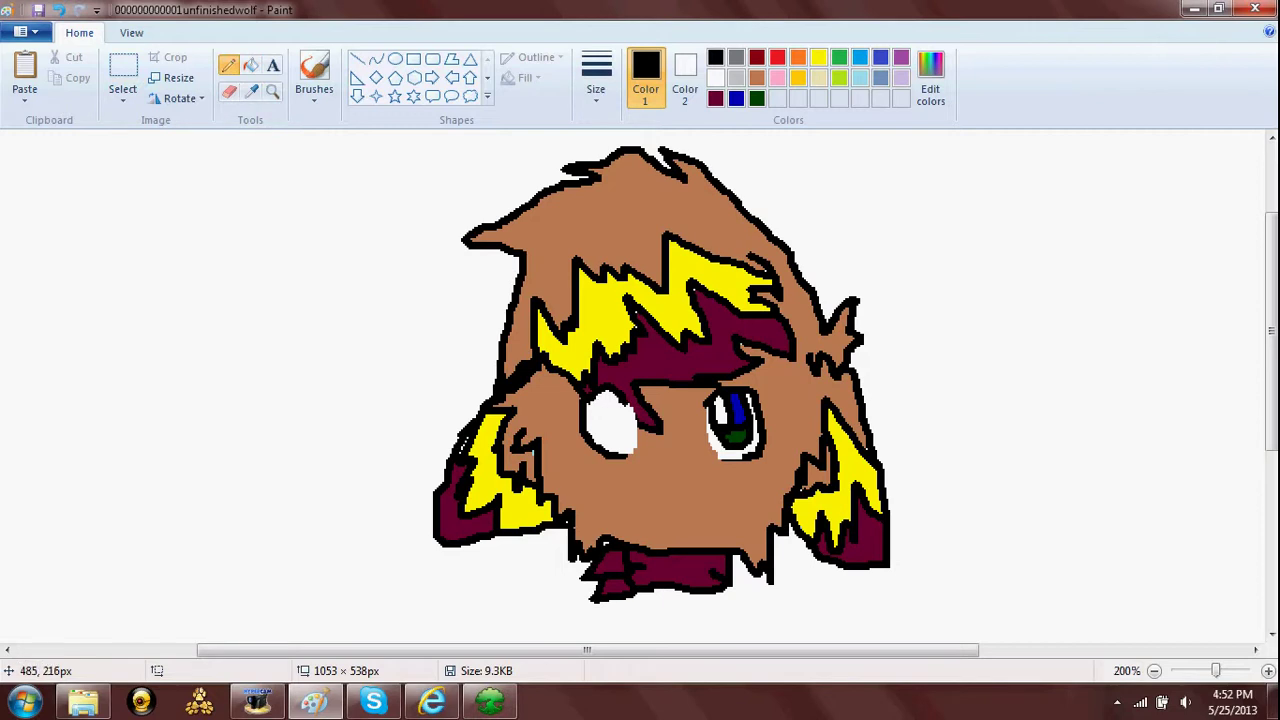
{"action": "mouse_move", "coordinate": [621, 400]}
{"action": "left_mouse_down"}
{"action": "mouse_move", "coordinate": [610, 431]}
{"action": "mouse_move", "coordinate": [593, 402]}
{"action": "mouse_move", "coordinate": [614, 407]}
{"action": "mouse_move", "coordinate": [594, 408]}
{"action": "mouse_move", "coordinate": [618, 443]}
{"action": "mouse_move", "coordinate": [626, 409]}
{"action": "mouse_move", "coordinate": [618, 423]}
{"action": "left_mouse_up"}
{"action": "left_click", "coordinate": [58, 10]}
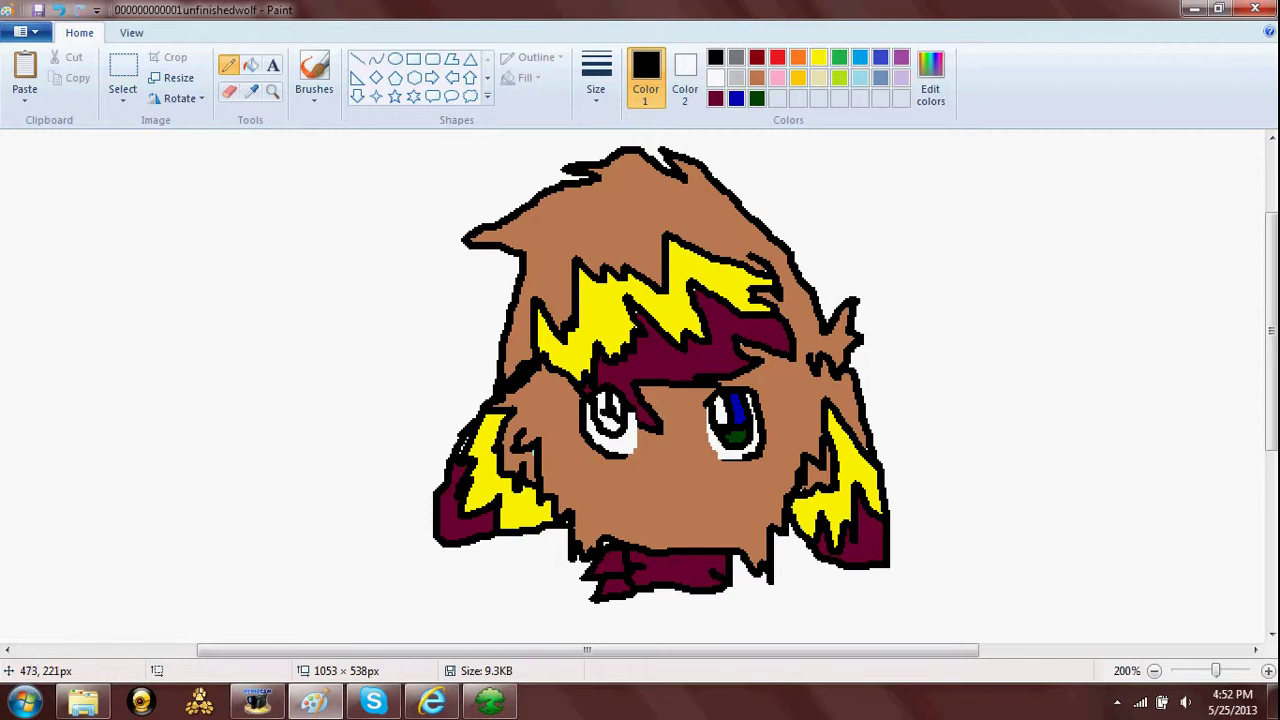
Fill the left-hand iris's upper left section with the custom dark blue and its lower section with the custom dark green
{"action": "left_click", "coordinate": [736, 98]}
{"action": "left_click", "coordinate": [250, 65]}
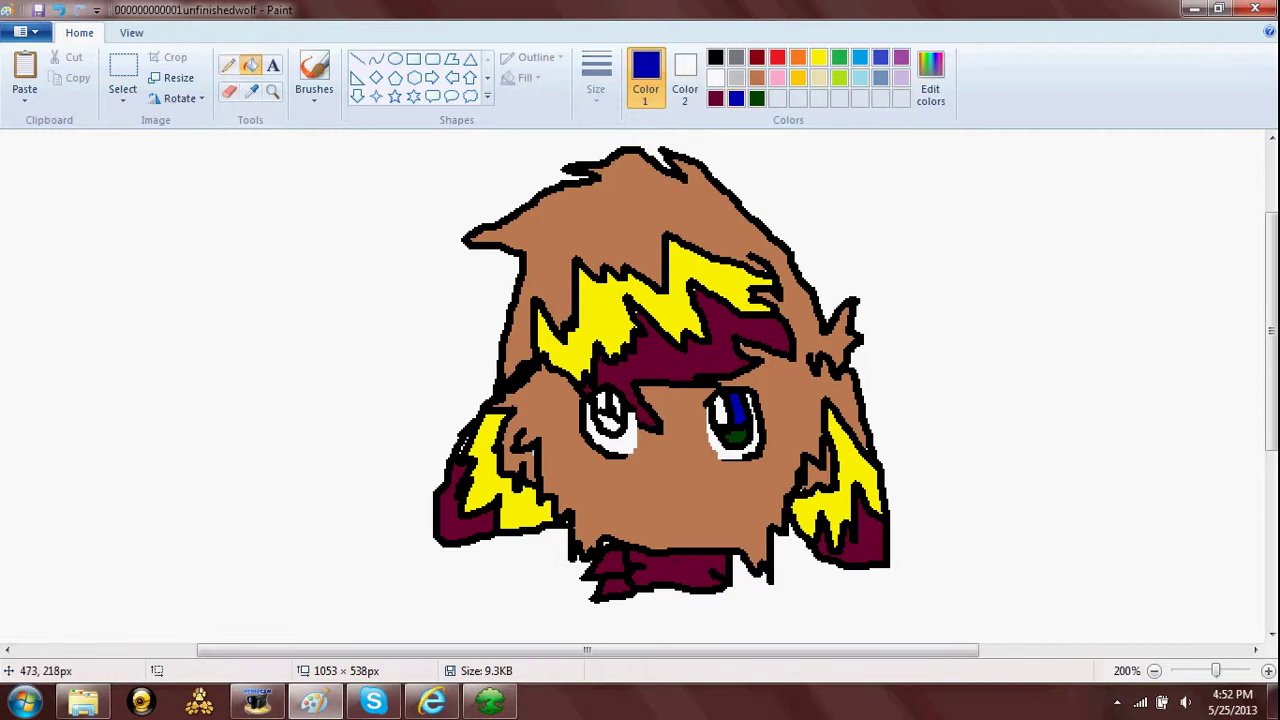
{"action": "left_click", "coordinate": [601, 403]}
{"action": "left_click", "coordinate": [757, 98]}
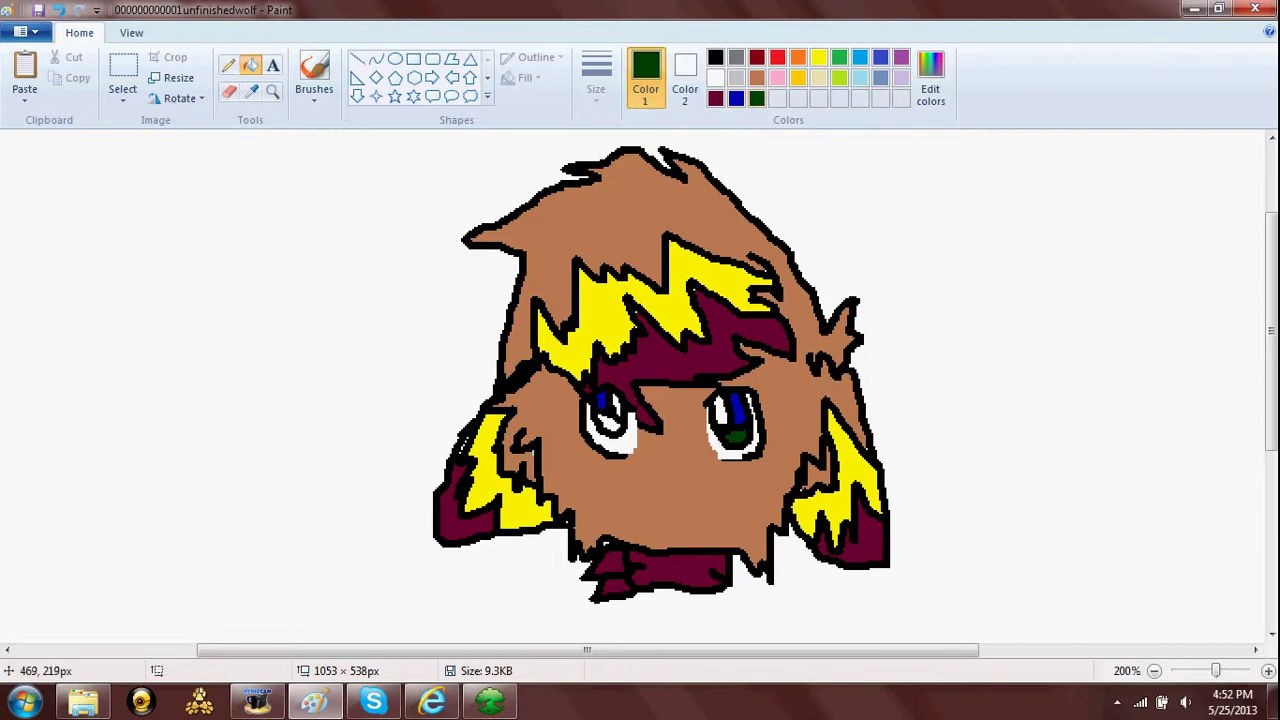
{"action": "left_click", "coordinate": [606, 424]}
Draw a small black nose mark in the middle of the face below the eyes and save the picture
{"action": "left_click", "coordinate": [228, 65]}
{"action": "left_click", "coordinate": [715, 57]}
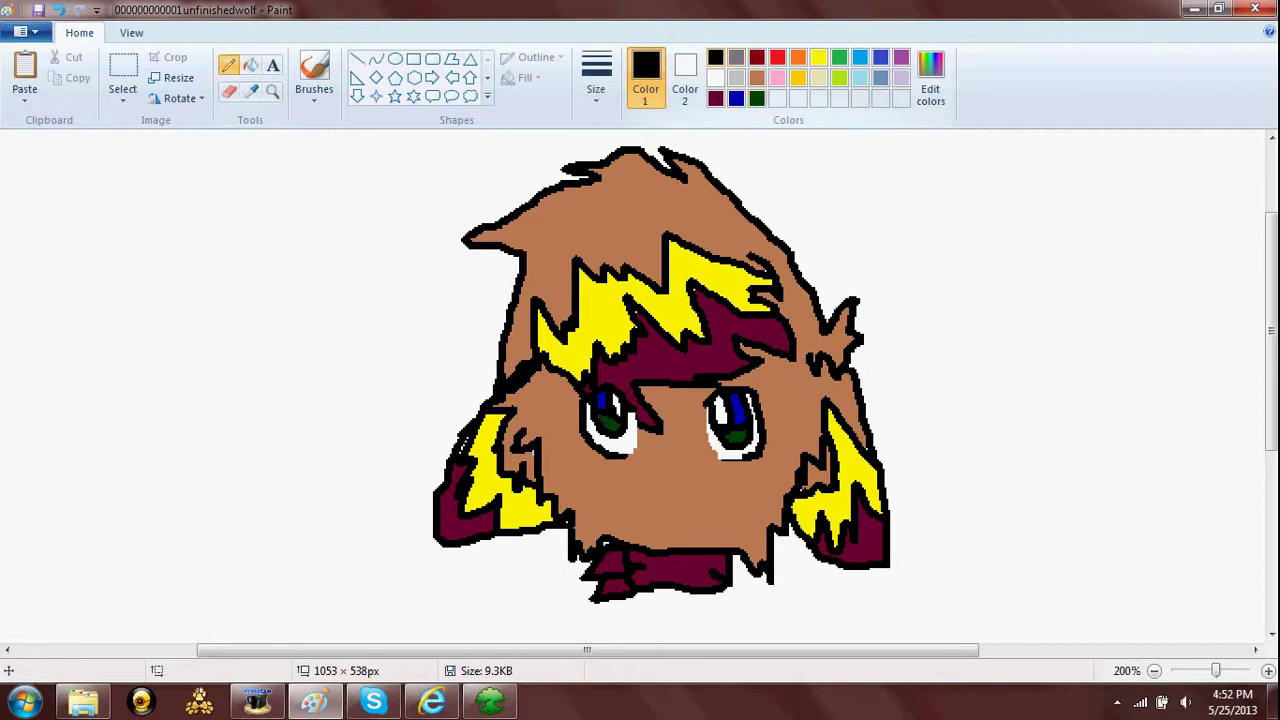
{"action": "left_click", "coordinate": [58, 10]}
{"action": "left_click", "coordinate": [79, 10]}
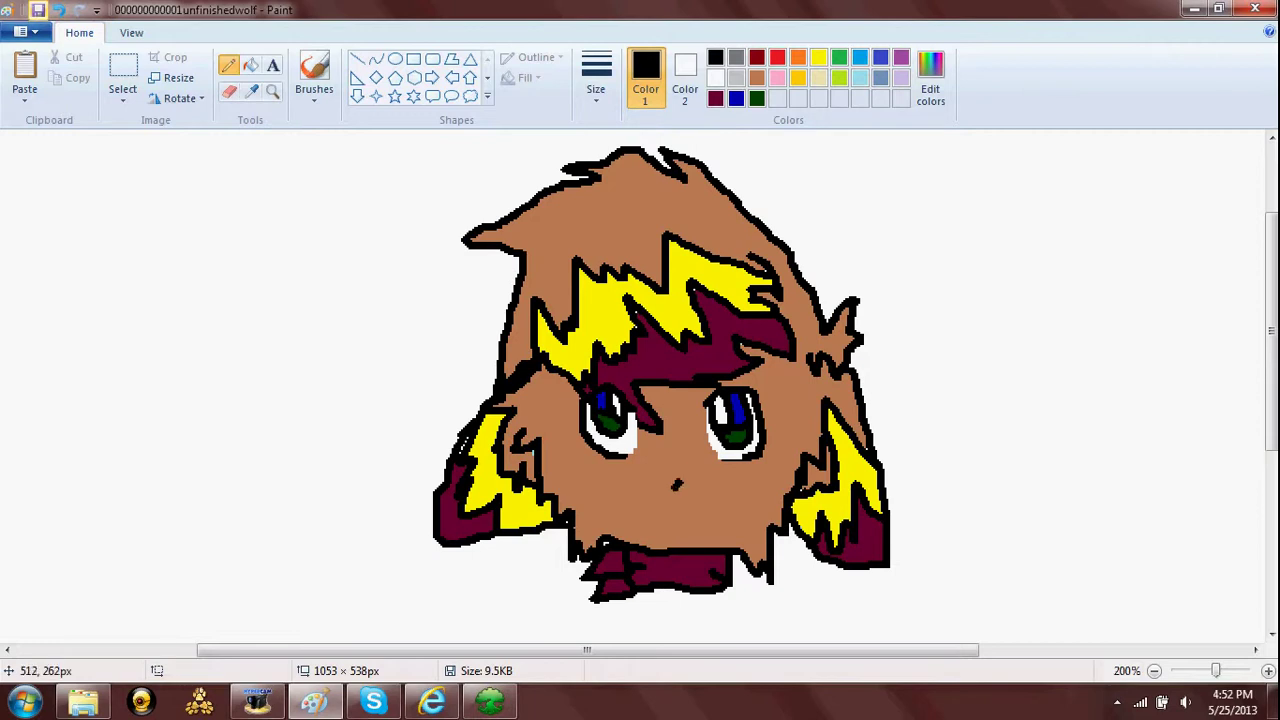
Redraw the nose as a small black triangular outline in the middle of the face below the eyes
{"action": "left_click_drag", "start_coordinate": [667, 485], "coordinate": [679, 481]}
{"action": "left_click", "coordinate": [58, 10]}
{"action": "left_click", "coordinate": [596, 80]}
{"action": "left_click", "coordinate": [628, 205]}
{"action": "mouse_move", "coordinate": [656, 475]}
{"action": "left_mouse_down"}
{"action": "mouse_move", "coordinate": [677, 477]}
{"action": "mouse_move", "coordinate": [670, 485]}
{"action": "left_mouse_up"}
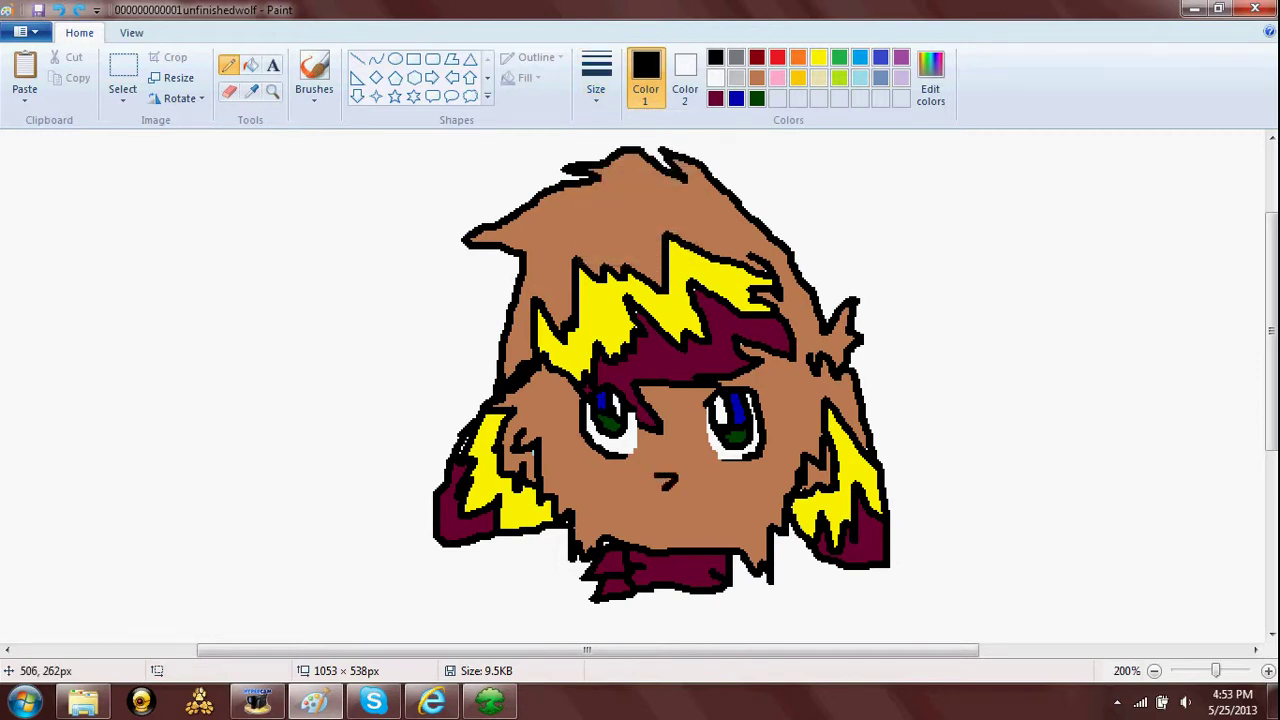
Fill the inside of the nose with yellow
{"action": "left_click", "coordinate": [818, 57]}
{"action": "left_click", "coordinate": [250, 65]}
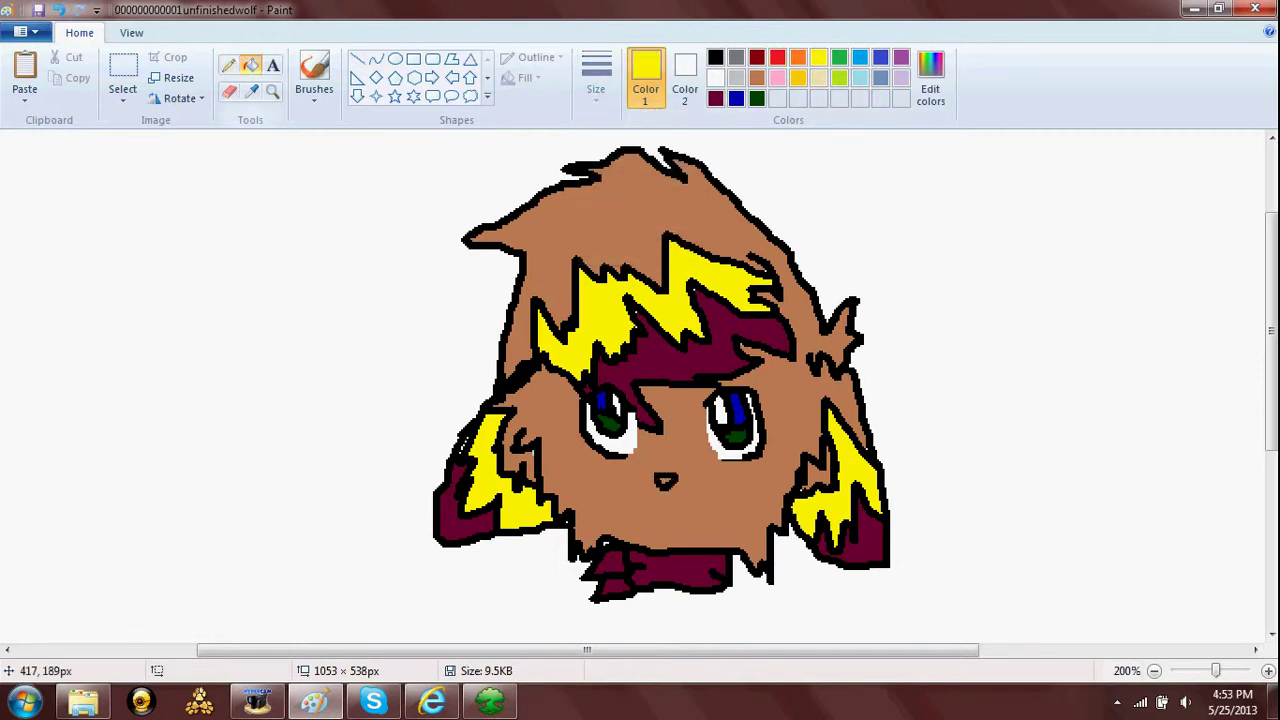
{"action": "left_click", "coordinate": [665, 481]}
{"action": "left_click", "coordinate": [58, 10]}
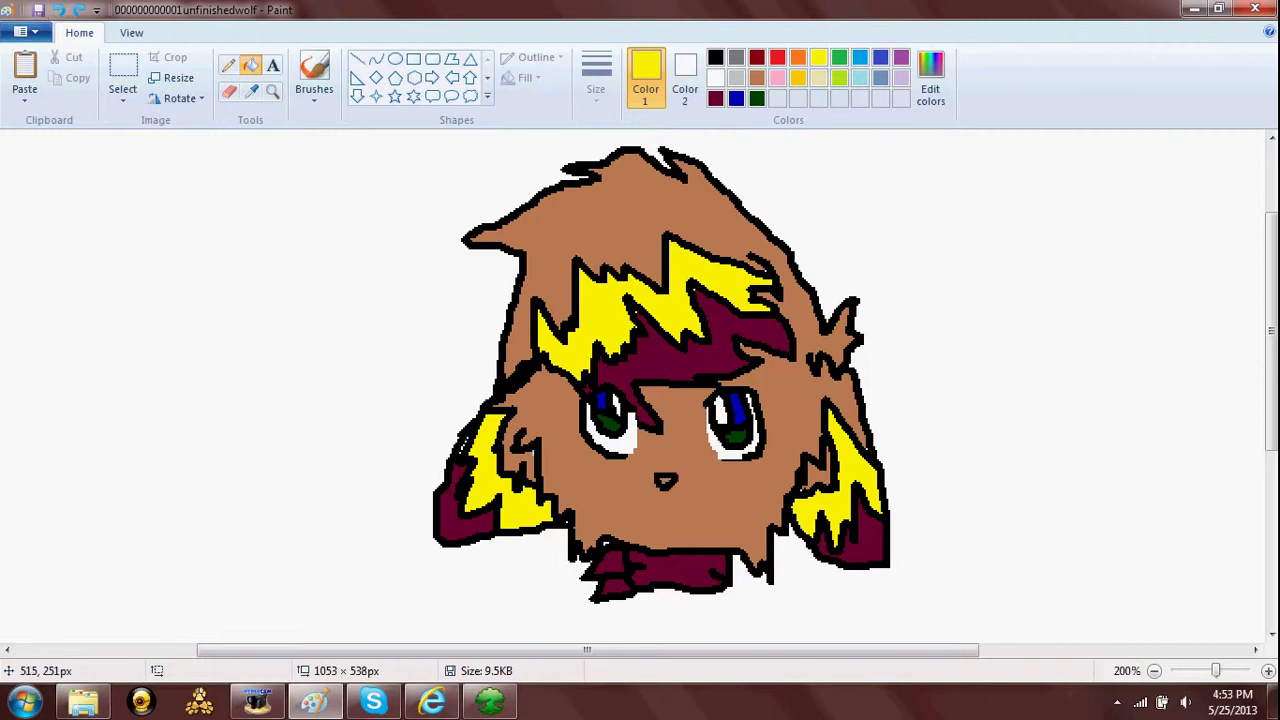
{"action": "left_click", "coordinate": [80, 10]}
{"action": "left_click", "coordinate": [59, 10]}
{"action": "left_click", "coordinate": [1268, 671]}
{"action": "scroll", "coordinate": [990, 540], "scroll_direction": "down", "scroll_amount": 5}
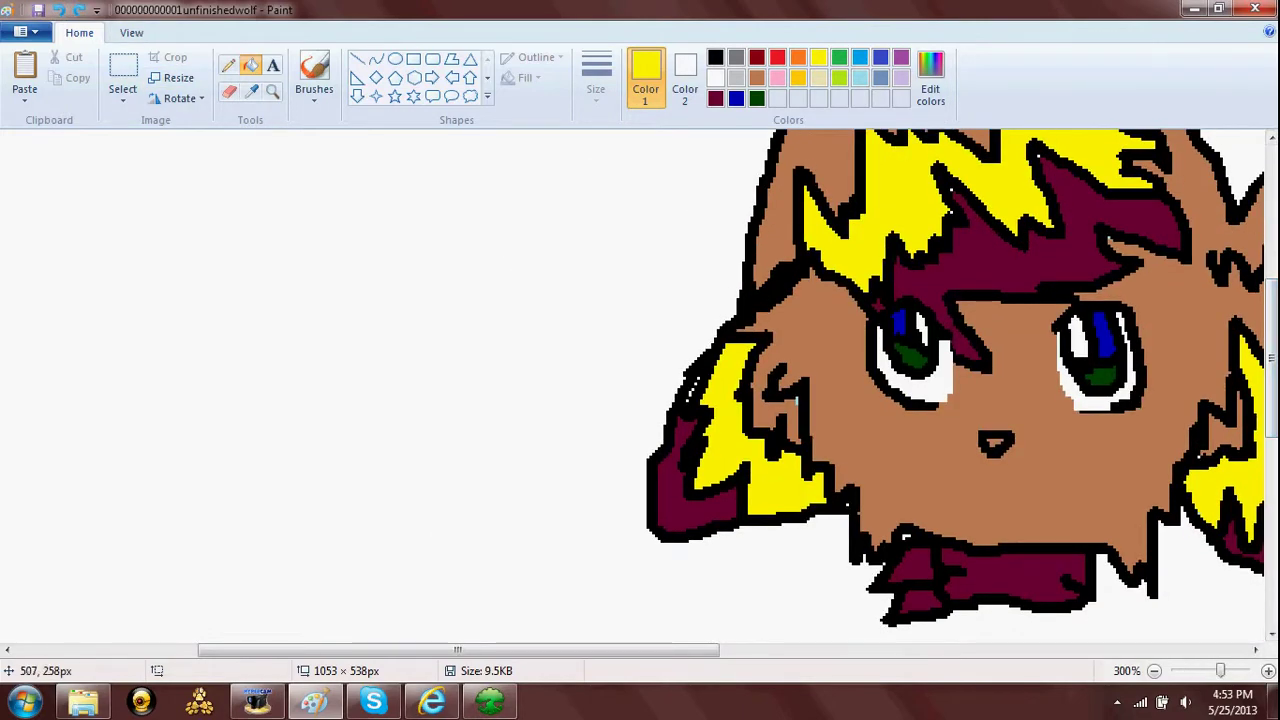
{"action": "key", "text": "ctrl+Page_Down"}
{"action": "key", "text": "ctrl+Page_Down"}
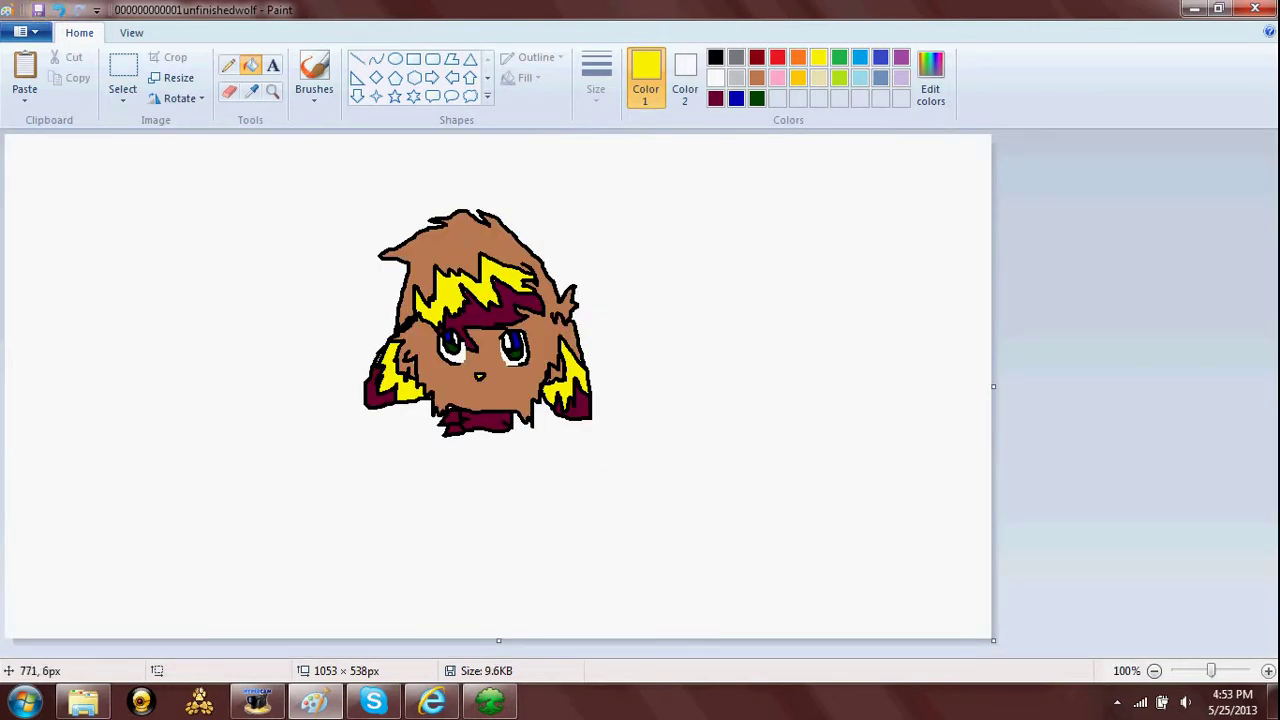
Draw a narrow black outline for the front legs straight down from the scarf, closed at the bottom
{"action": "left_click", "coordinate": [715, 57]}
{"action": "left_click", "coordinate": [228, 65]}
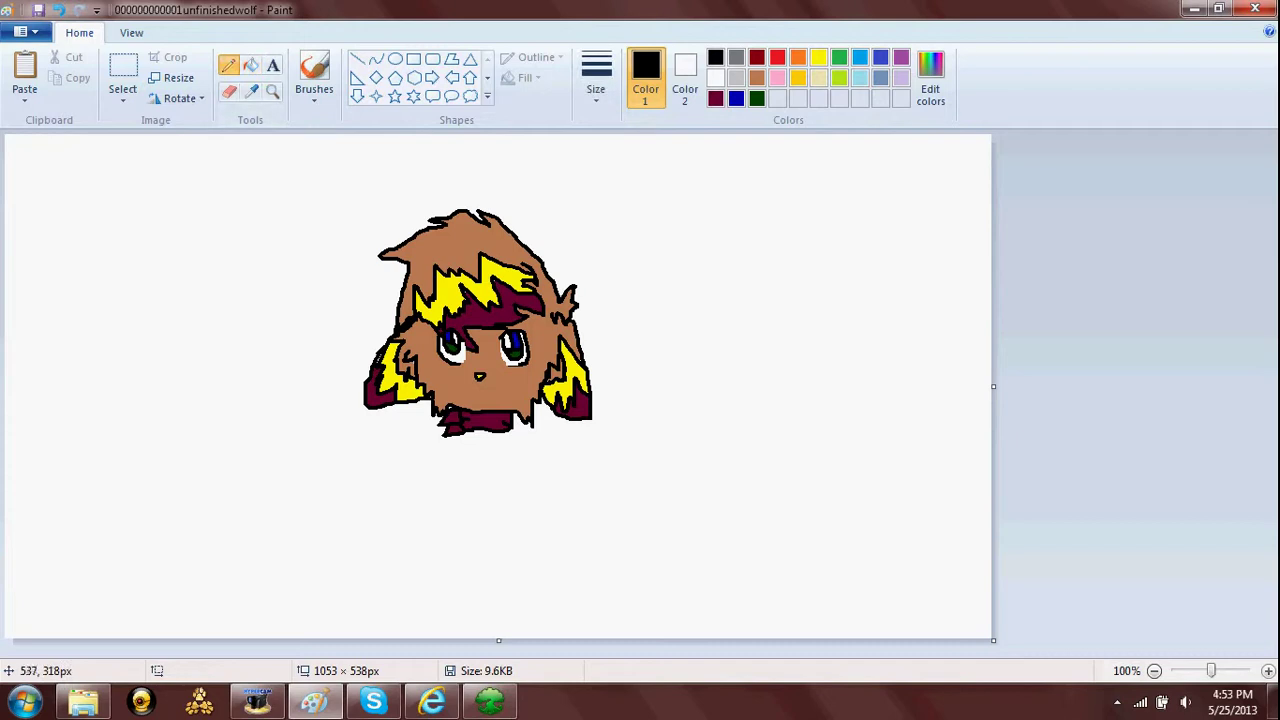
{"action": "left_click_drag", "start_coordinate": [509, 431], "coordinate": [512, 456]}
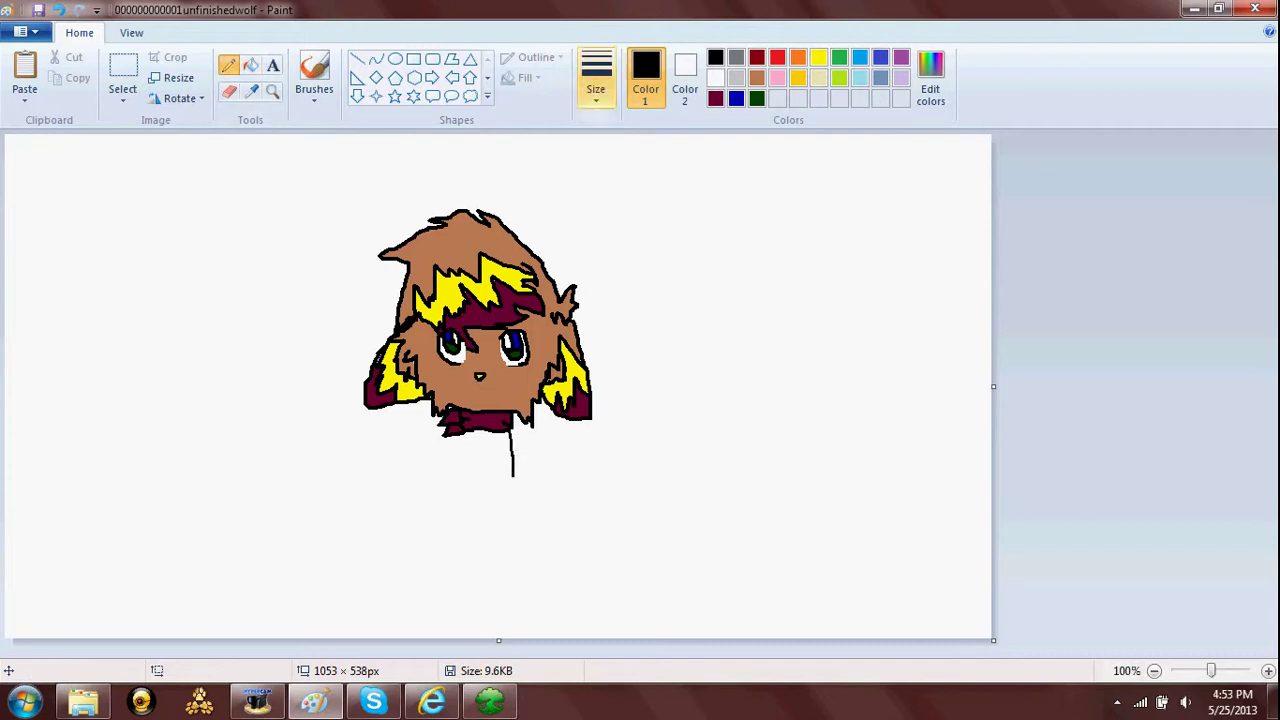
{"action": "left_click", "coordinate": [596, 80]}
{"action": "left_click", "coordinate": [640, 240]}
{"action": "left_click", "coordinate": [58, 10]}
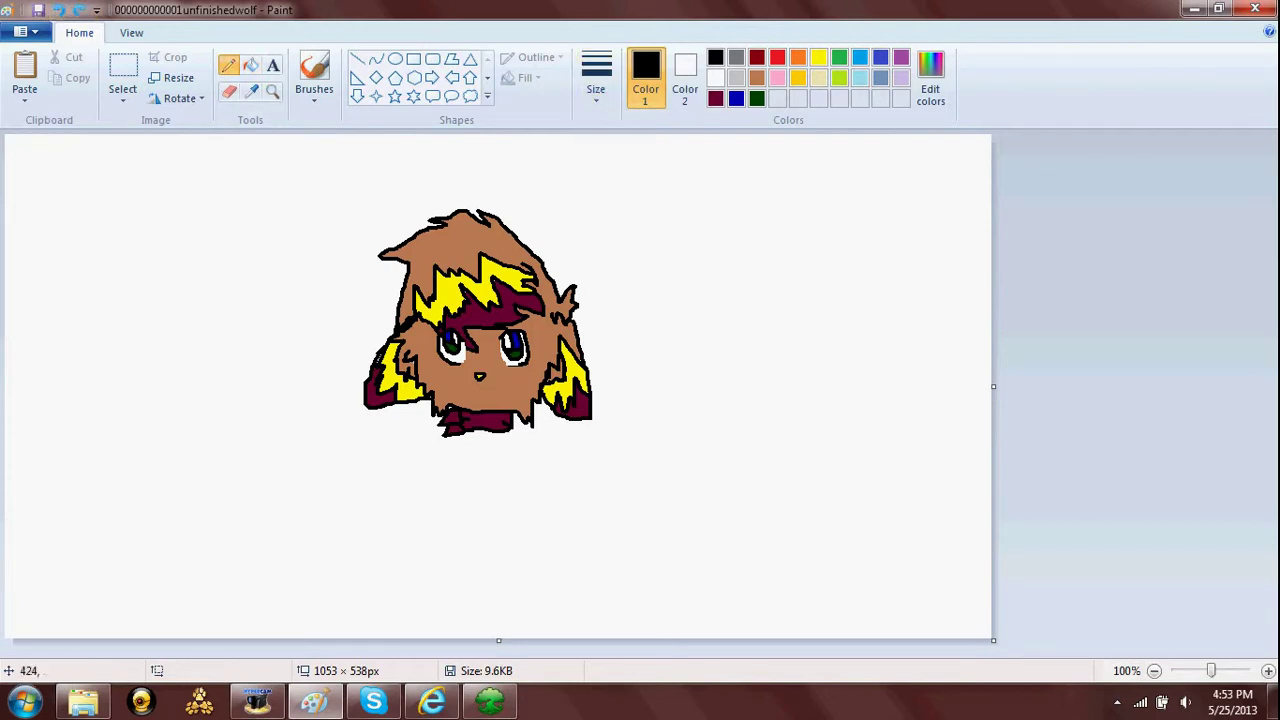
{"action": "left_click_drag", "start_coordinate": [467, 437], "coordinate": [467, 452]}
{"action": "left_click_drag", "start_coordinate": [462, 502], "coordinate": [501, 508]}
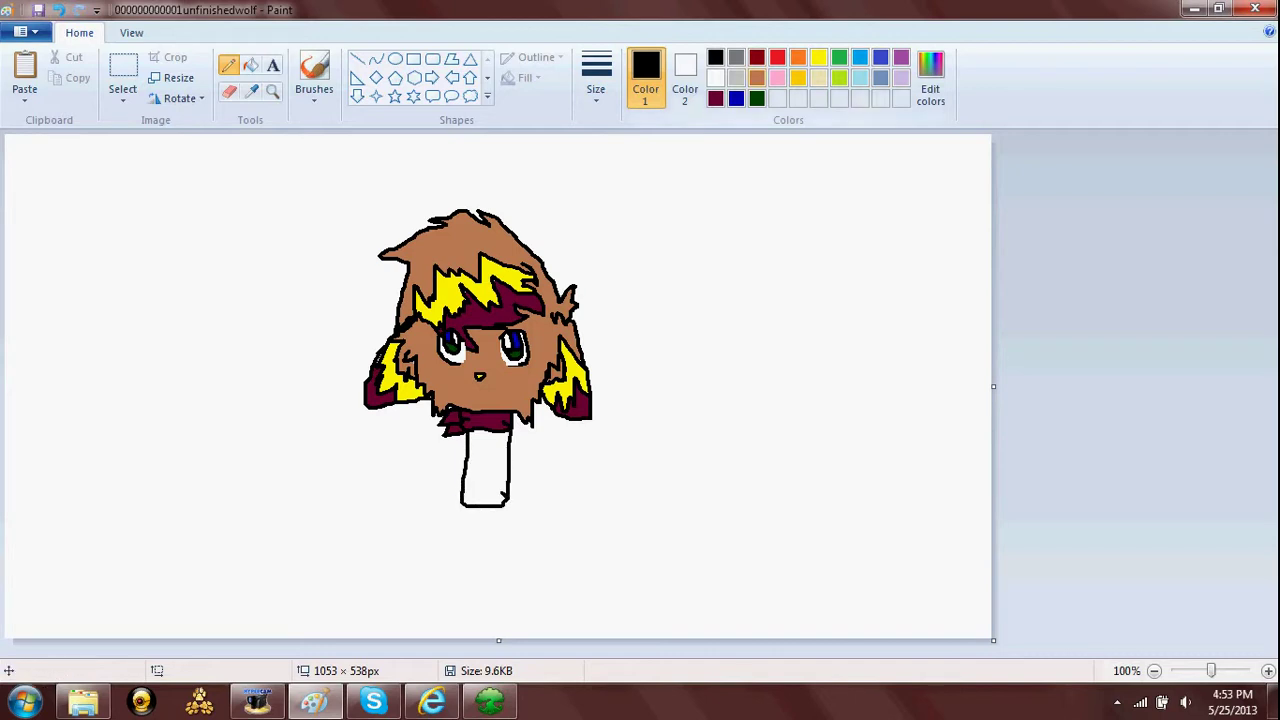
Fill the front legs with the brown used for the face
{"action": "left_click", "coordinate": [757, 78]}
{"action": "left_click", "coordinate": [250, 65]}
{"action": "left_click", "coordinate": [490, 460]}
Draw black paws, haunch outlines beside the legs and a bushy tail on the left-hand side with jagged dividing lines
{"action": "left_click", "coordinate": [228, 65]}
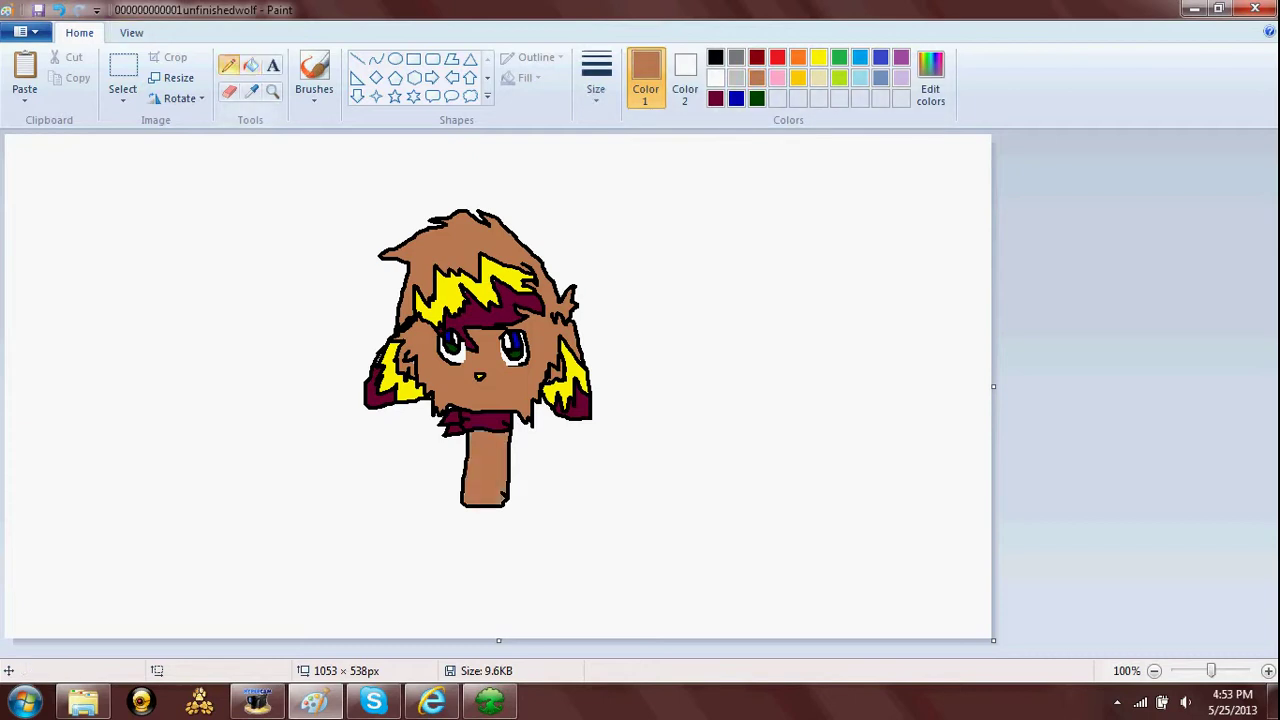
{"action": "left_click", "coordinate": [715, 57]}
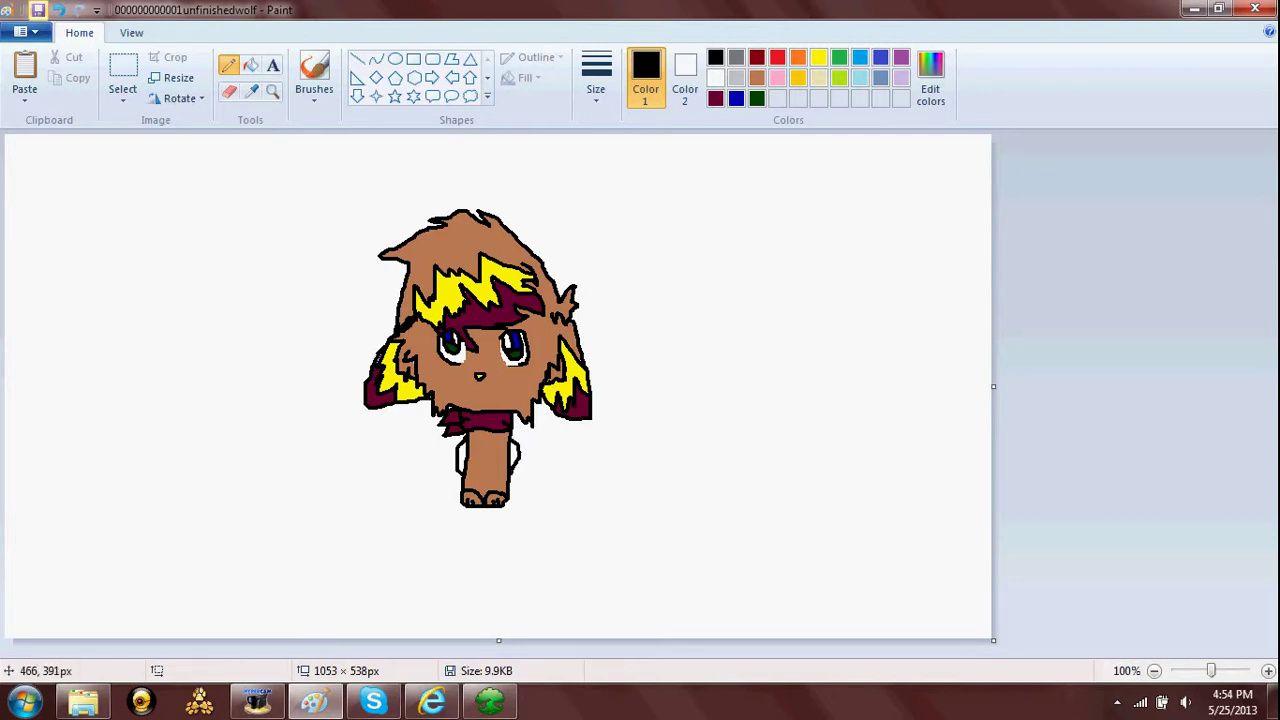
{"action": "mouse_move", "coordinate": [462, 484]}
{"action": "left_mouse_down"}
{"action": "mouse_move", "coordinate": [402, 426]}
{"action": "mouse_move", "coordinate": [390, 476]}
{"action": "mouse_move", "coordinate": [415, 497]}
{"action": "mouse_move", "coordinate": [448, 497]}
{"action": "left_mouse_up"}
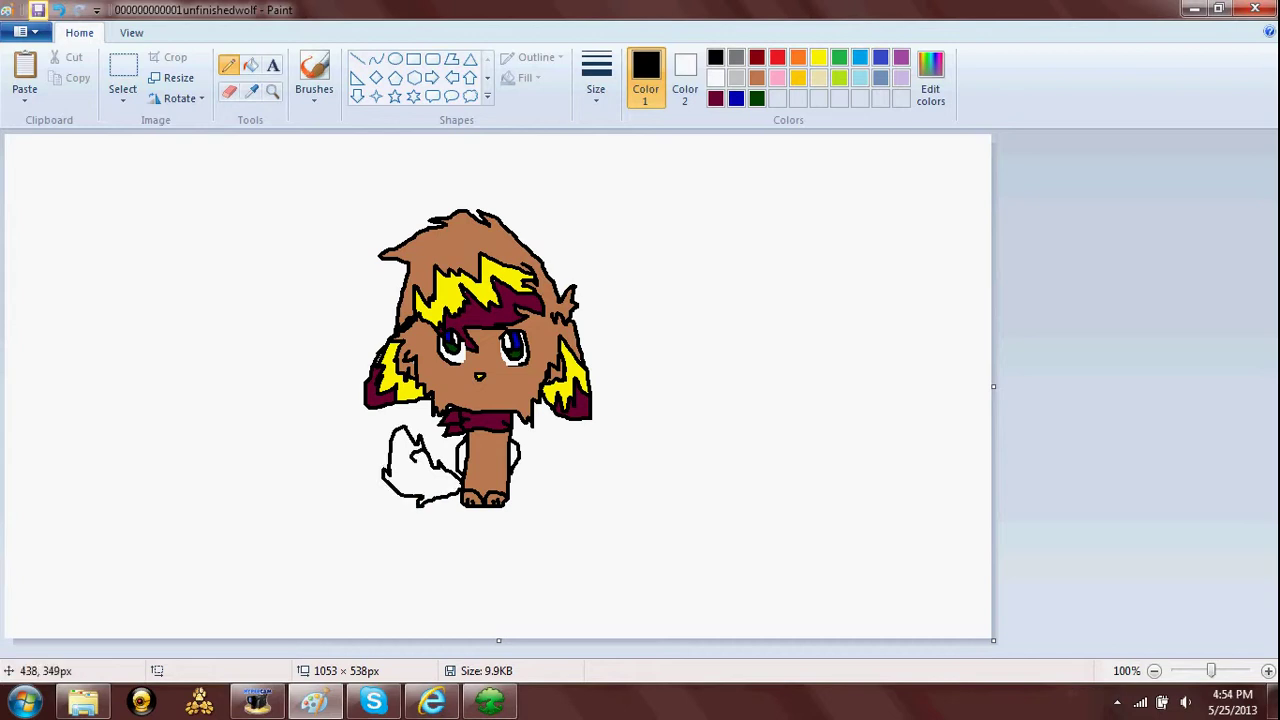
{"action": "left_click_drag", "start_coordinate": [434, 502], "coordinate": [439, 482]}
Fill the tail's middle section with yellow and its tip with the custom maroon
{"action": "left_click", "coordinate": [818, 57]}
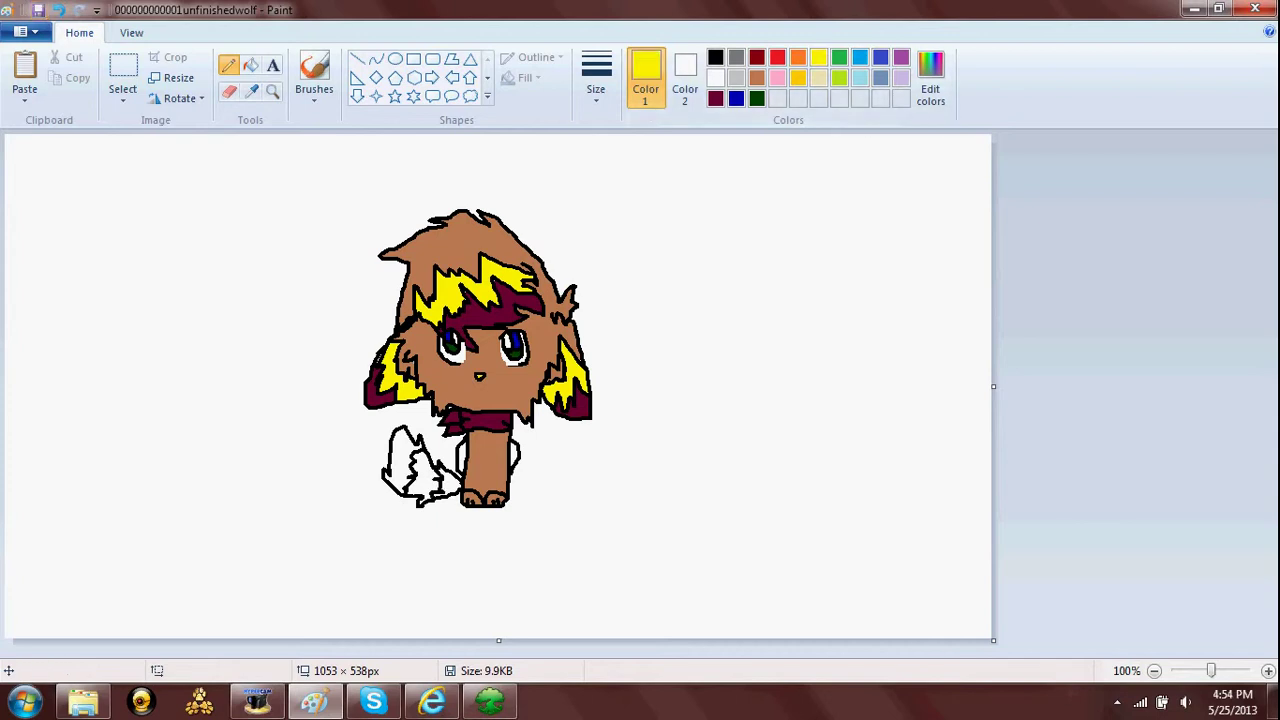
{"action": "left_click", "coordinate": [250, 65]}
{"action": "left_click", "coordinate": [424, 478]}
{"action": "left_click", "coordinate": [715, 98]}
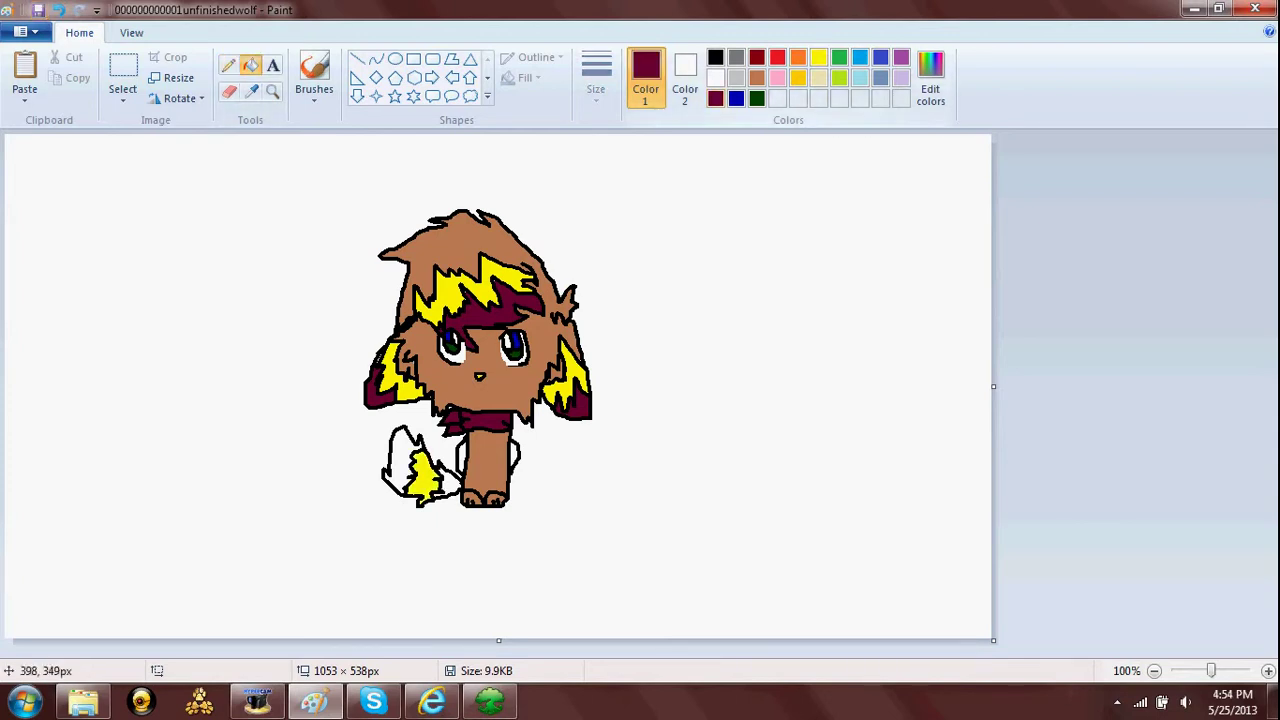
{"action": "left_click", "coordinate": [400, 458]}
Fill the base of the tail and the haunches with brown
{"action": "left_click", "coordinate": [757, 78]}
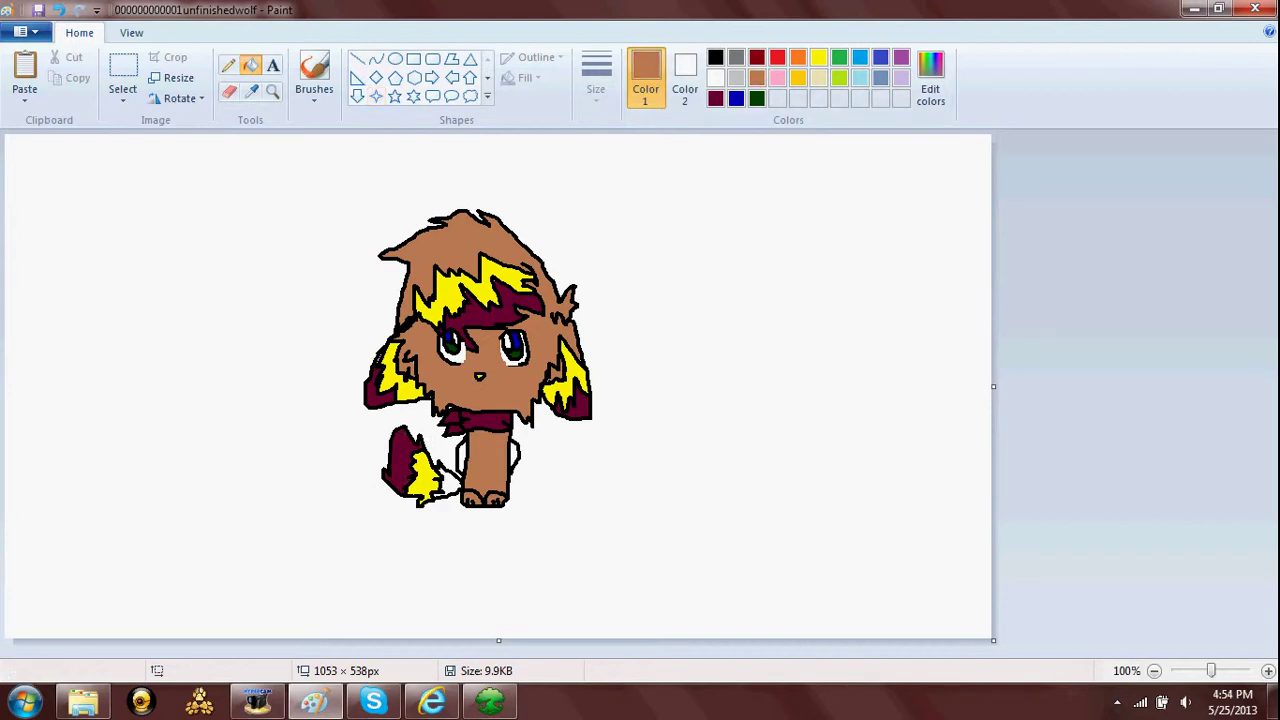
{"action": "left_click", "coordinate": [448, 483]}
{"action": "left_click", "coordinate": [462, 457]}
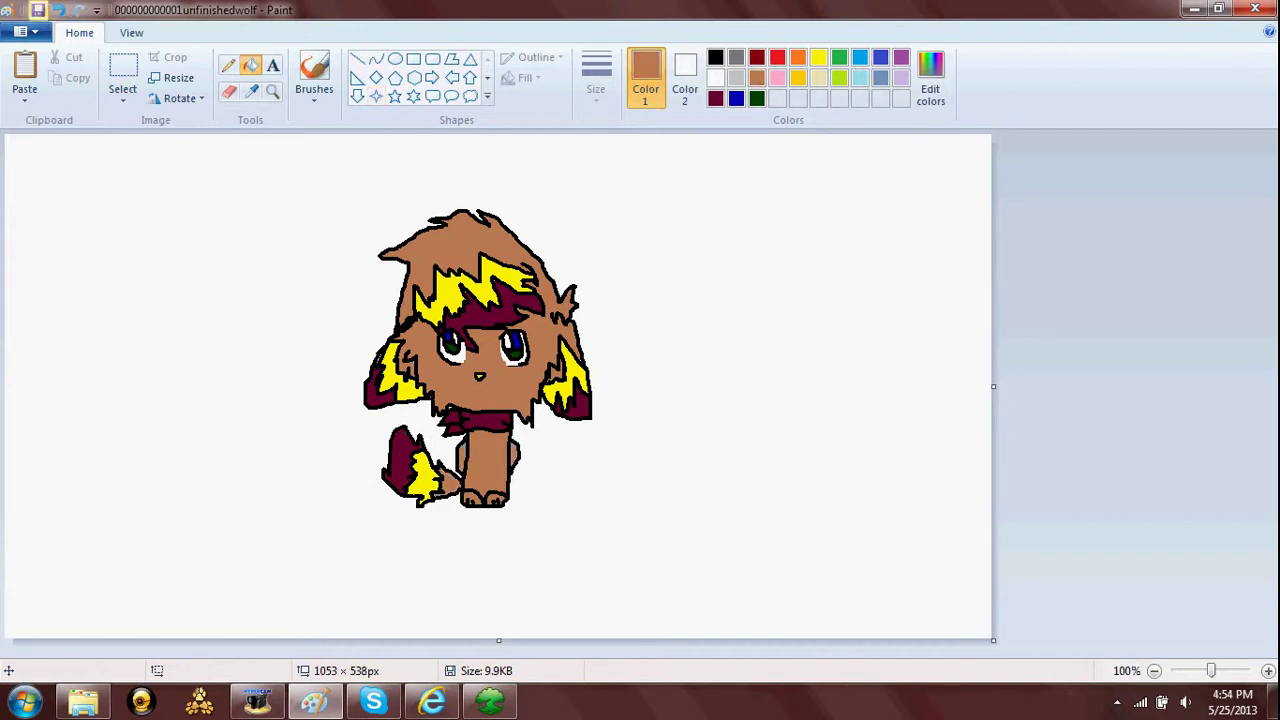
Remove the brown from the haunches and draw black dividing lines across them for stripes
{"action": "left_click", "coordinate": [228, 65]}
{"action": "left_click", "coordinate": [715, 57]}
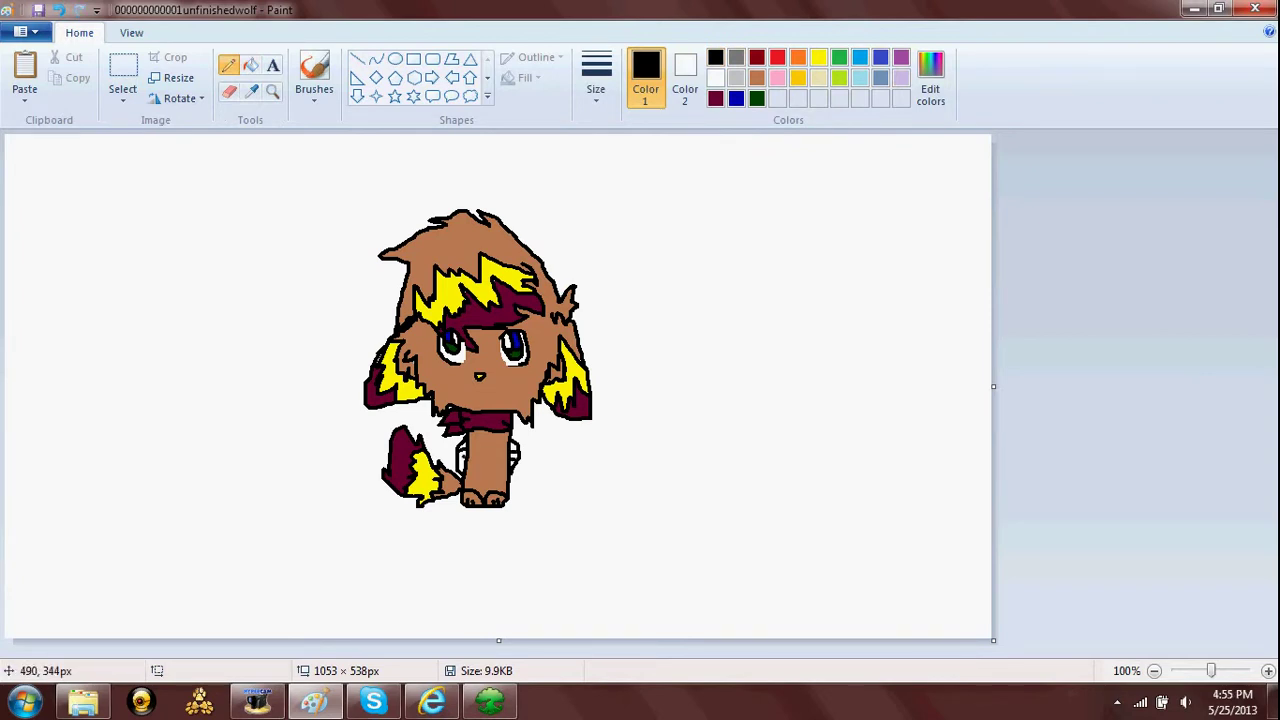
{"action": "left_click", "coordinate": [314, 703]}
{"action": "left_click", "coordinate": [314, 703]}
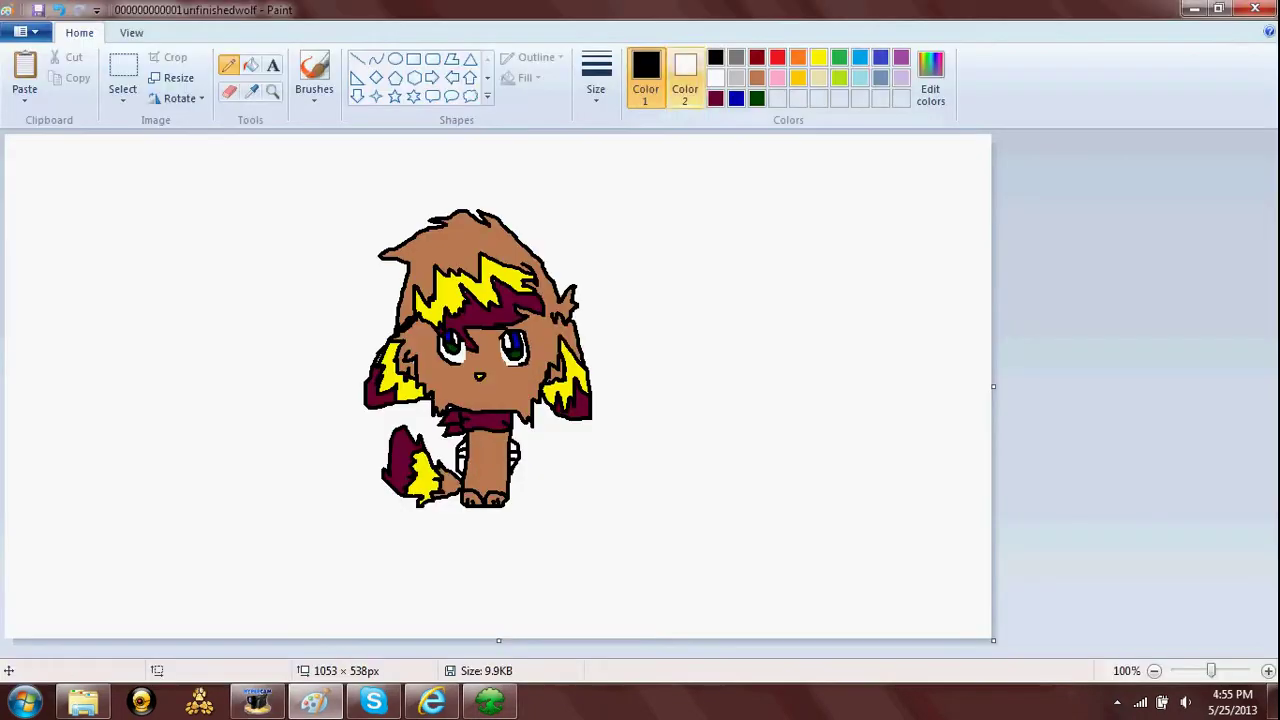
Fill the haunch stripes with the custom maroon and yellow, undoing any fill that recolours the outlines, and save the picture
{"action": "left_click", "coordinate": [715, 98]}
{"action": "left_click", "coordinate": [251, 65]}
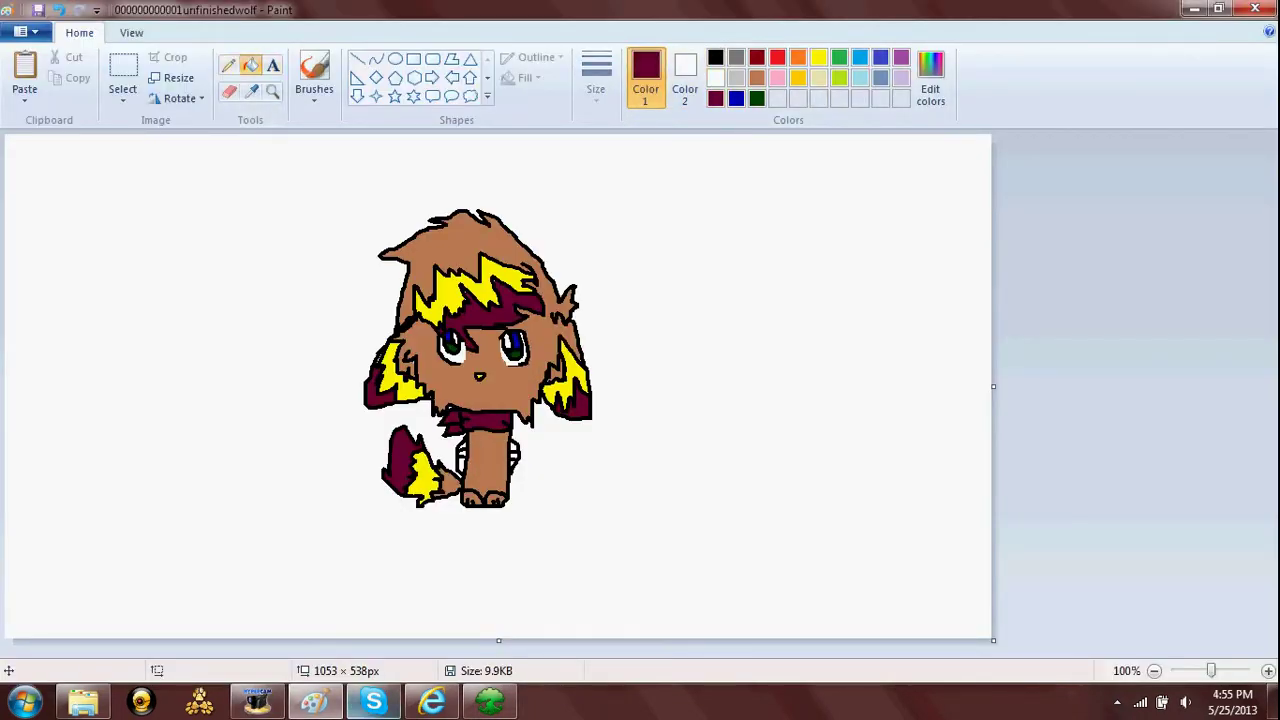
{"action": "left_click", "coordinate": [315, 703]}
{"action": "left_click", "coordinate": [314, 703]}
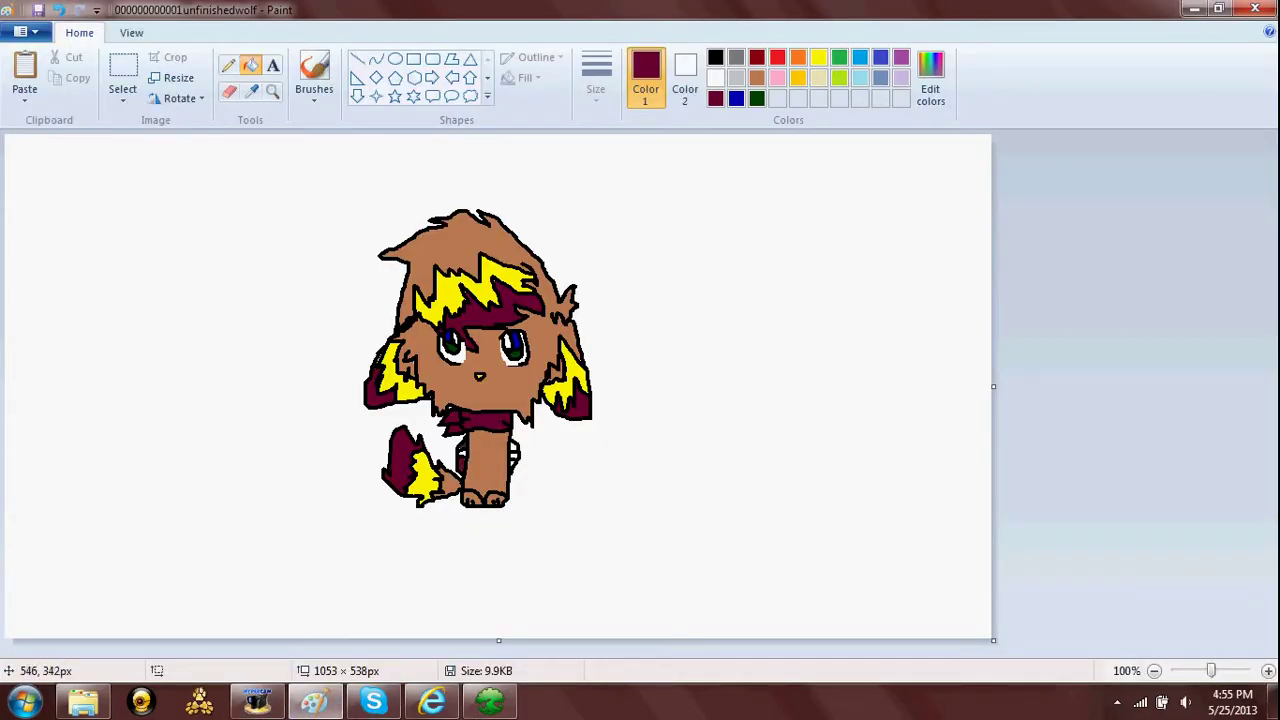
{"action": "left_click", "coordinate": [818, 57]}
{"action": "left_click", "coordinate": [514, 465]}
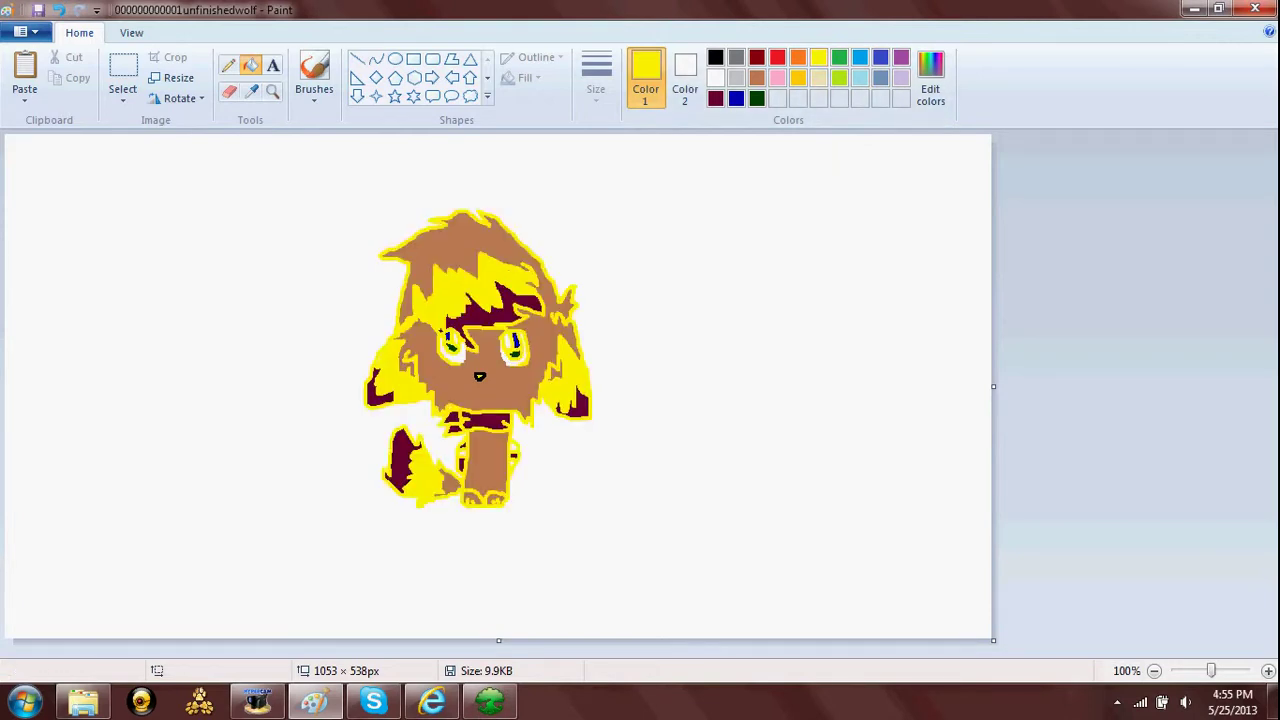
{"action": "key", "text": "ctrl+z"}
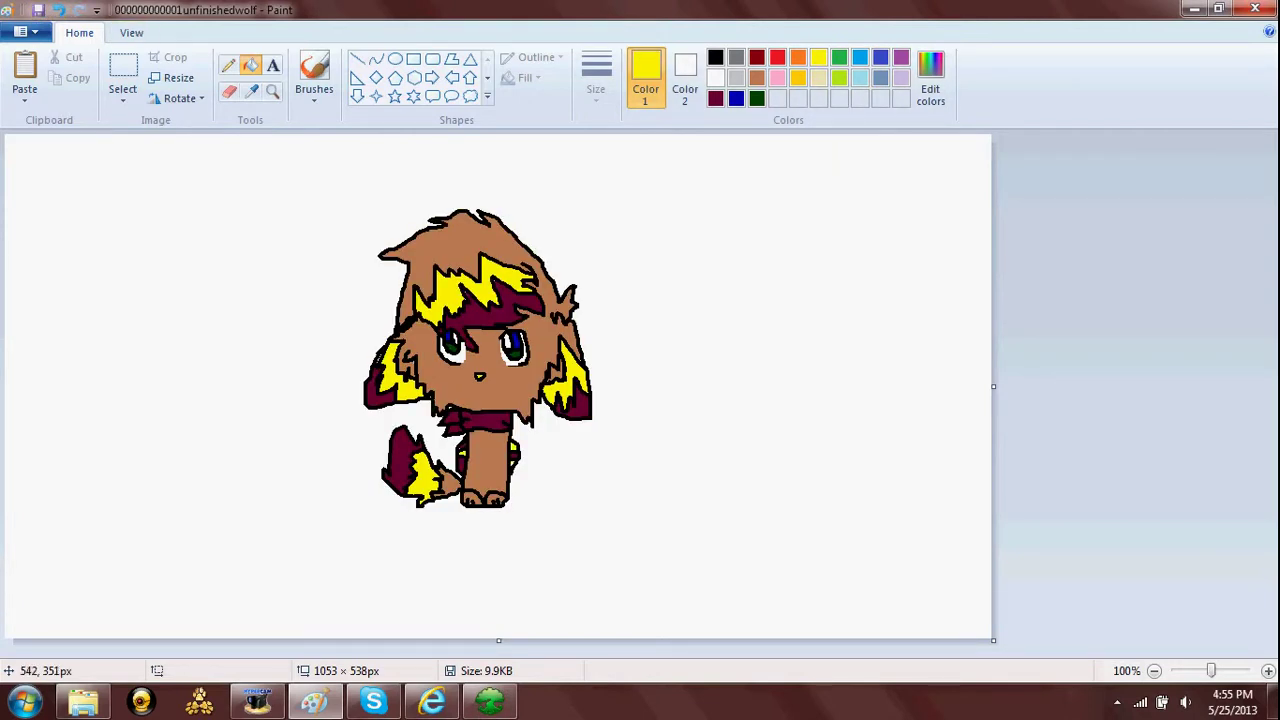
{"action": "left_click", "coordinate": [38, 10]}
Add the text "Asper" in purple to the right of the wolf and save the picture
{"action": "left_click", "coordinate": [273, 65]}
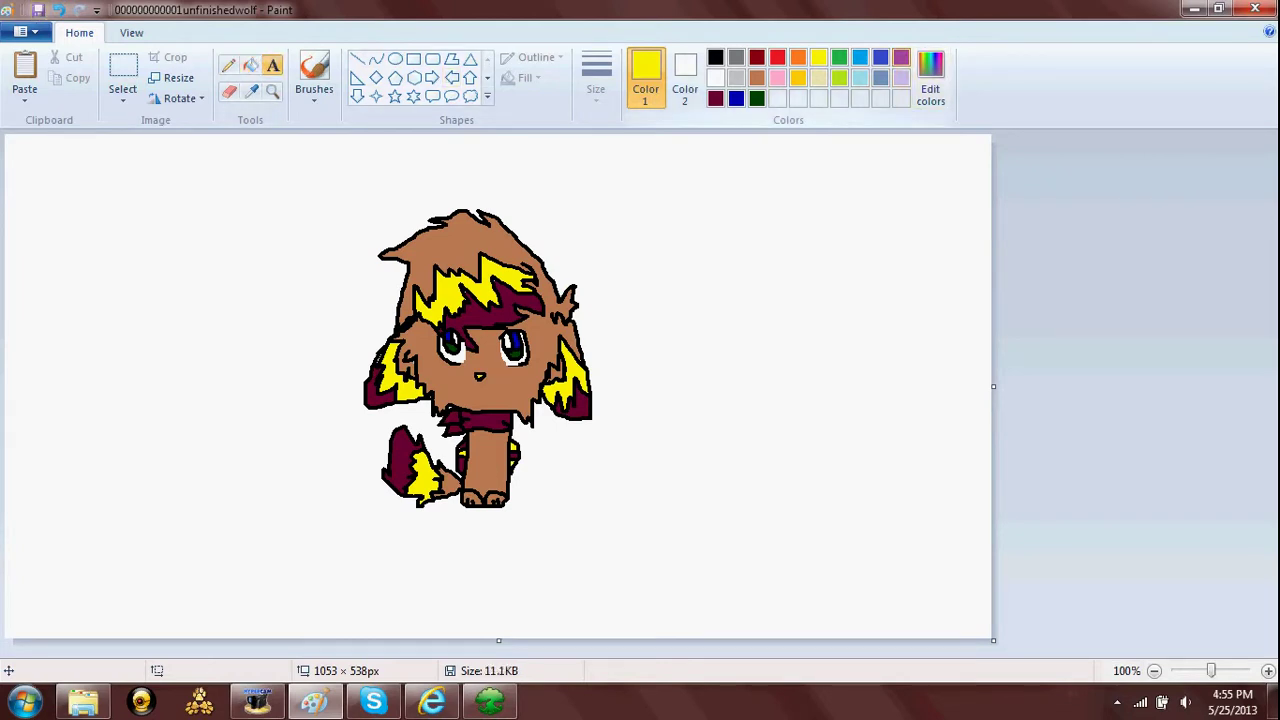
{"action": "left_click", "coordinate": [901, 57]}
{"action": "left_click", "coordinate": [628, 387]}
{"action": "type", "text": "Asper"}
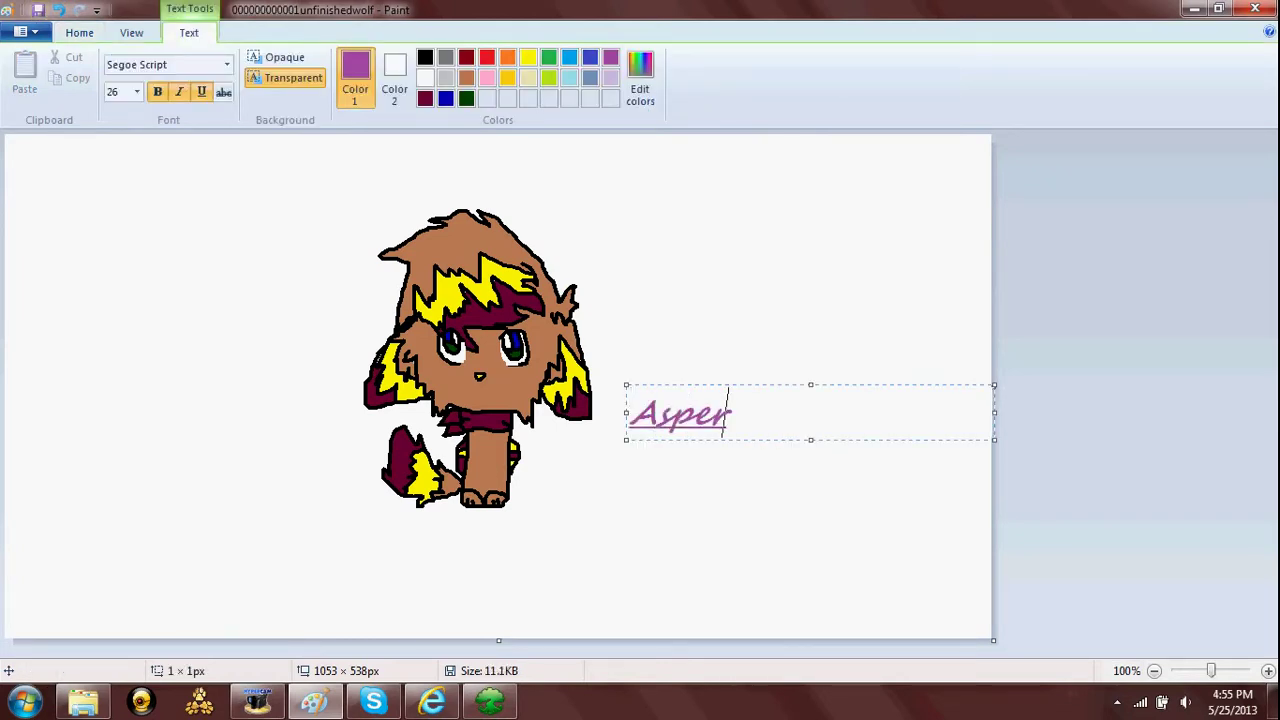
{"action": "left_click", "coordinate": [735, 470]}
{"action": "left_click", "coordinate": [38, 10]}
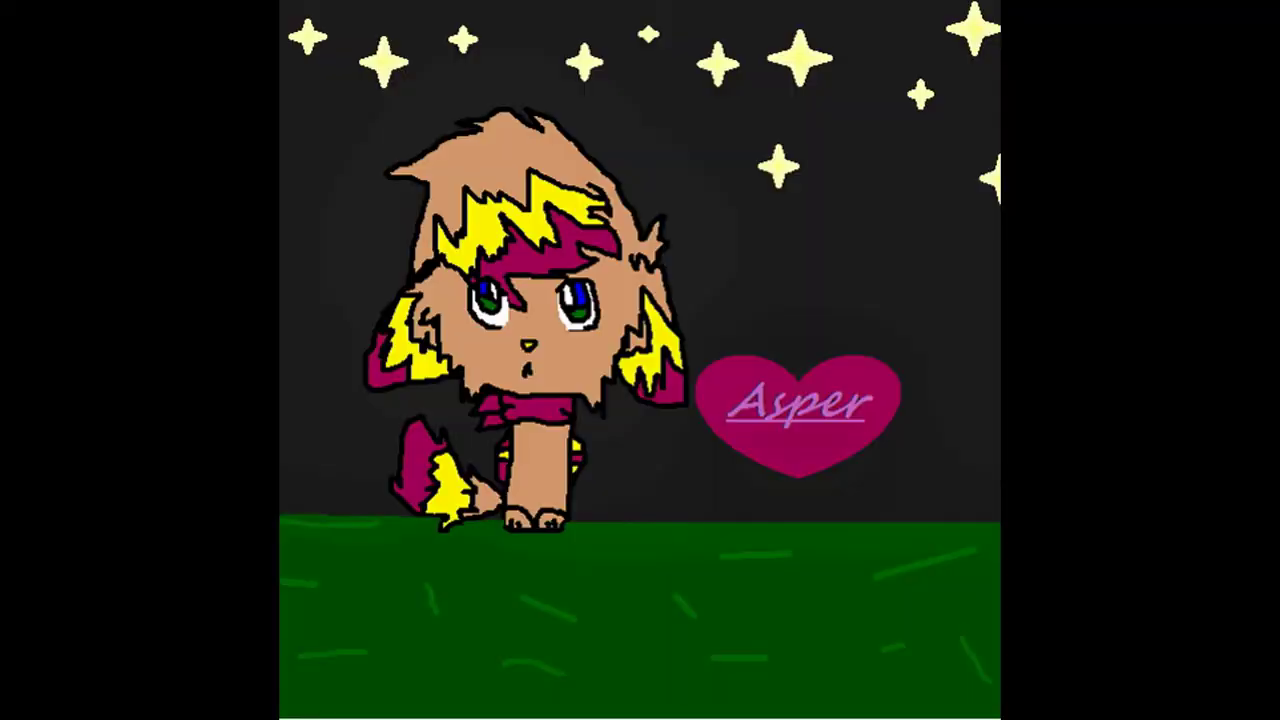